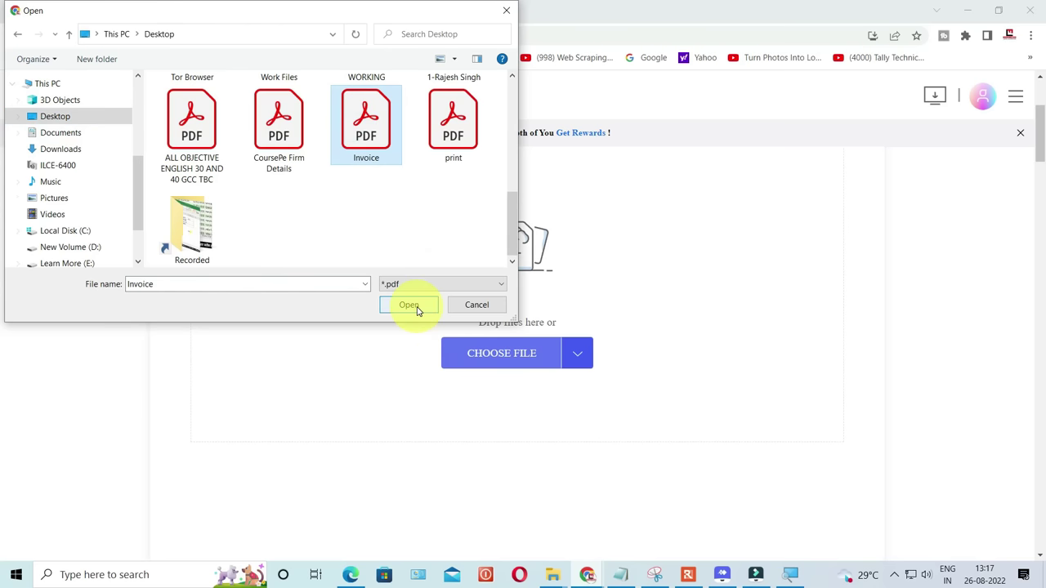
Upload Invoice.pdf to HiPDF's online Extract images from PDF tool.
{"action": "left_click", "coordinate": [404, 306]}
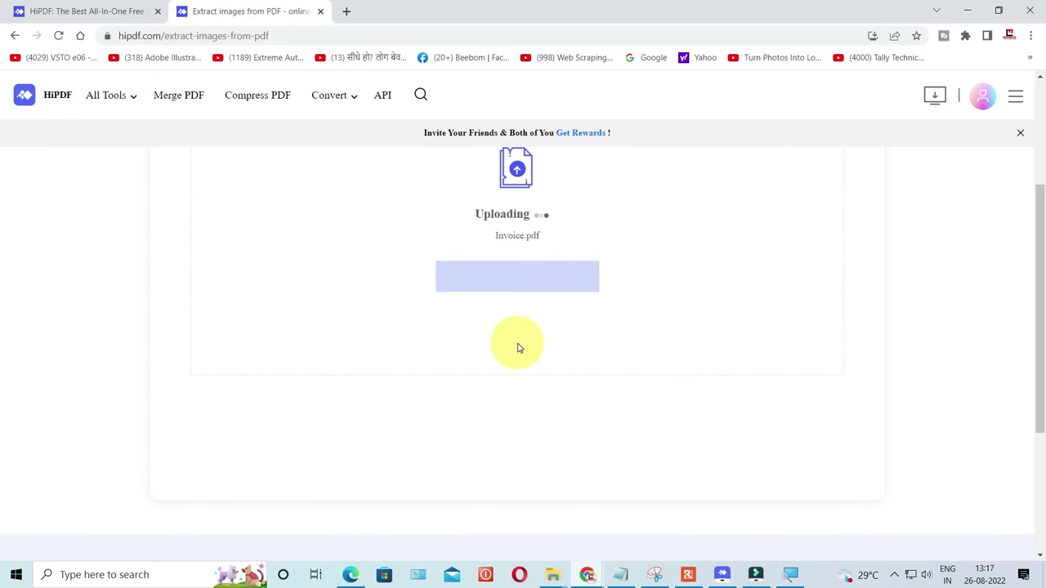
Start extracting images from Invoice.pdf, then browse the hipdf.com All Tools grid.
{"action": "left_click", "coordinate": [508, 339]}
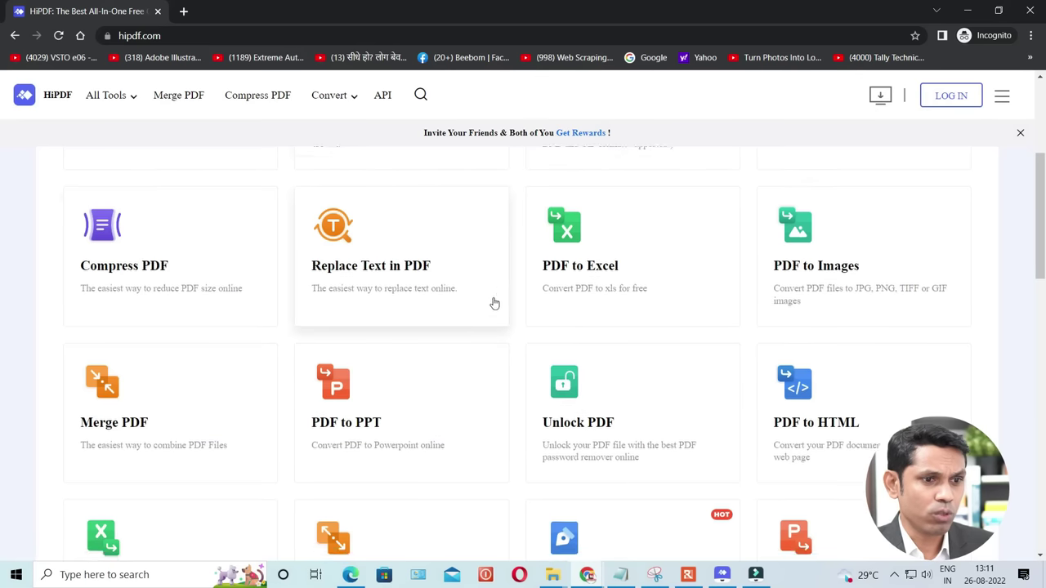
{"action": "scroll", "coordinate": [492, 300], "scroll_direction": "down", "scroll_amount": 3}
{"action": "scroll", "coordinate": [492, 301], "scroll_direction": "down", "scroll_amount": 3}
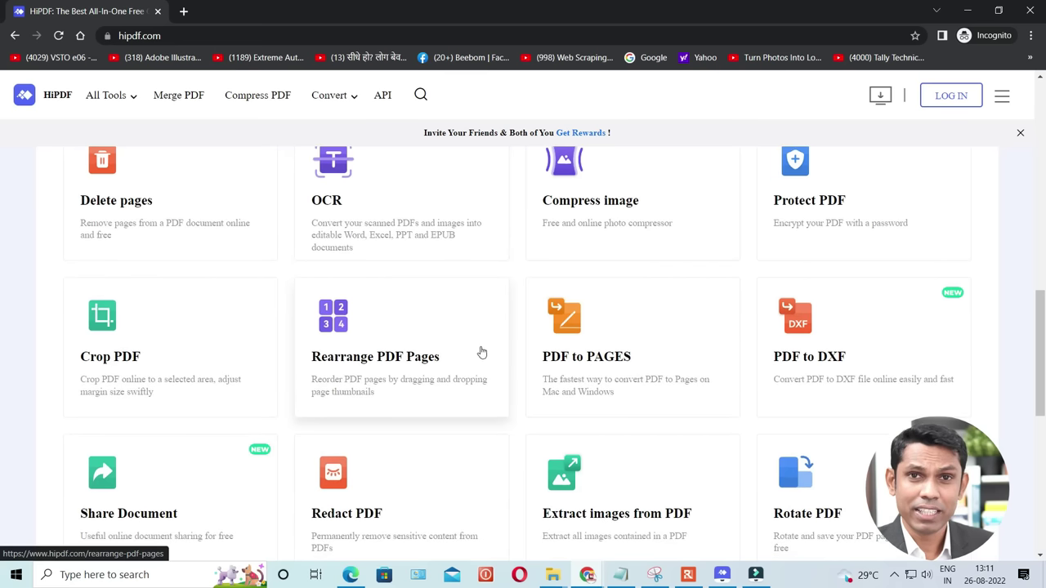
{"action": "scroll", "coordinate": [481, 352], "scroll_direction": "up", "scroll_amount": 3}
{"action": "scroll", "coordinate": [484, 353], "scroll_direction": "up", "scroll_amount": 3}
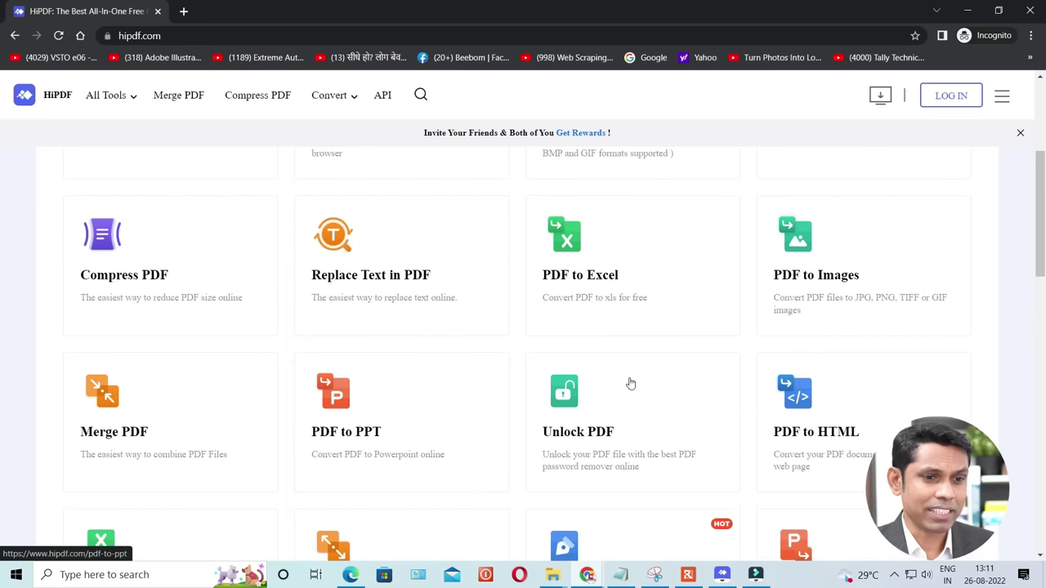
Add Invoice.pdf from the Desktop to the HiPDF desktop app's PDF to File converter.
{"action": "left_click", "coordinate": [966, 11]}
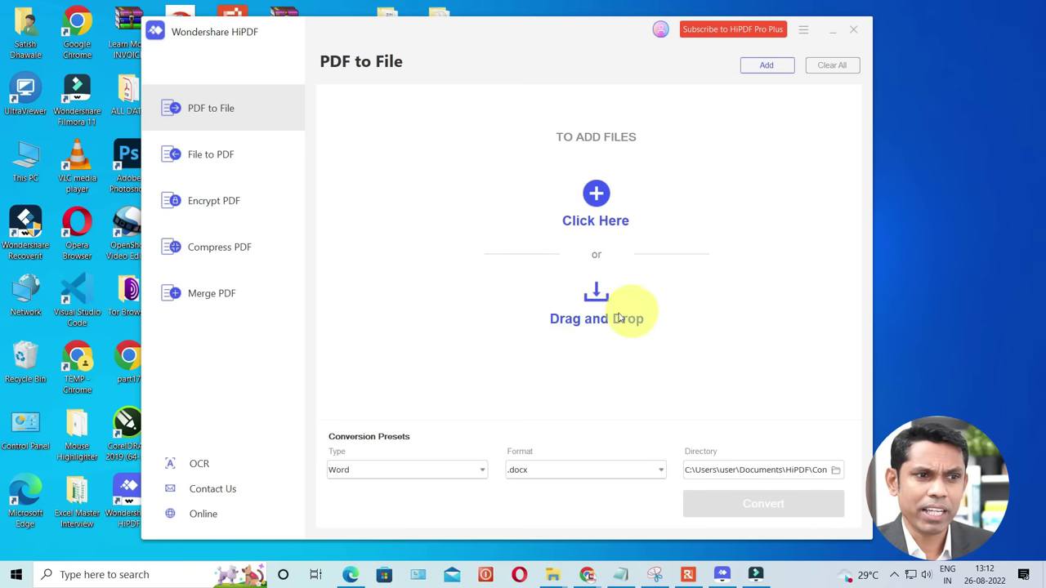
{"action": "left_click", "coordinate": [596, 202]}
{"action": "scroll", "coordinate": [595, 202], "scroll_direction": "down", "scroll_amount": 5}
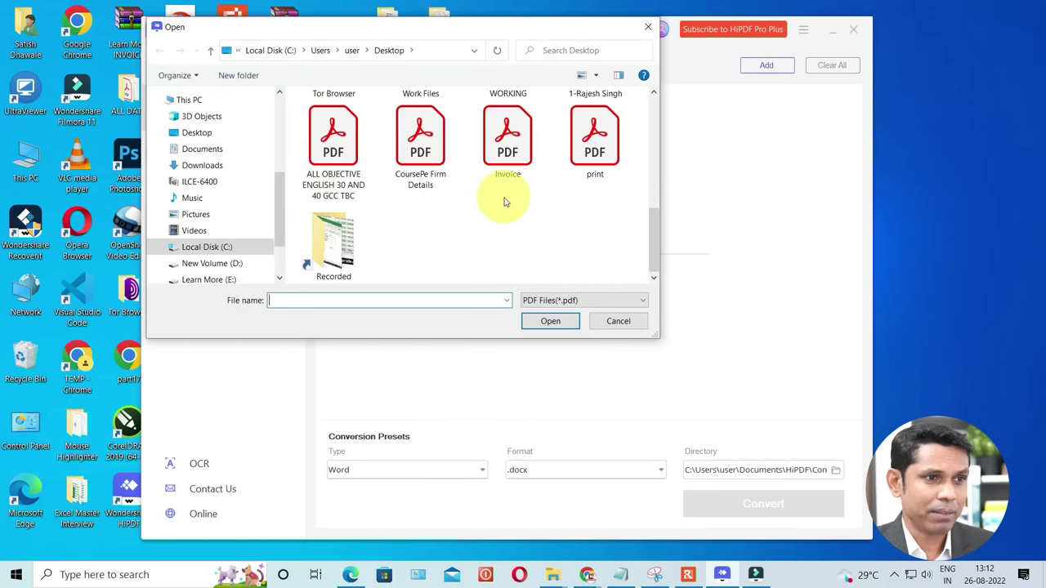
{"action": "left_click", "coordinate": [506, 157]}
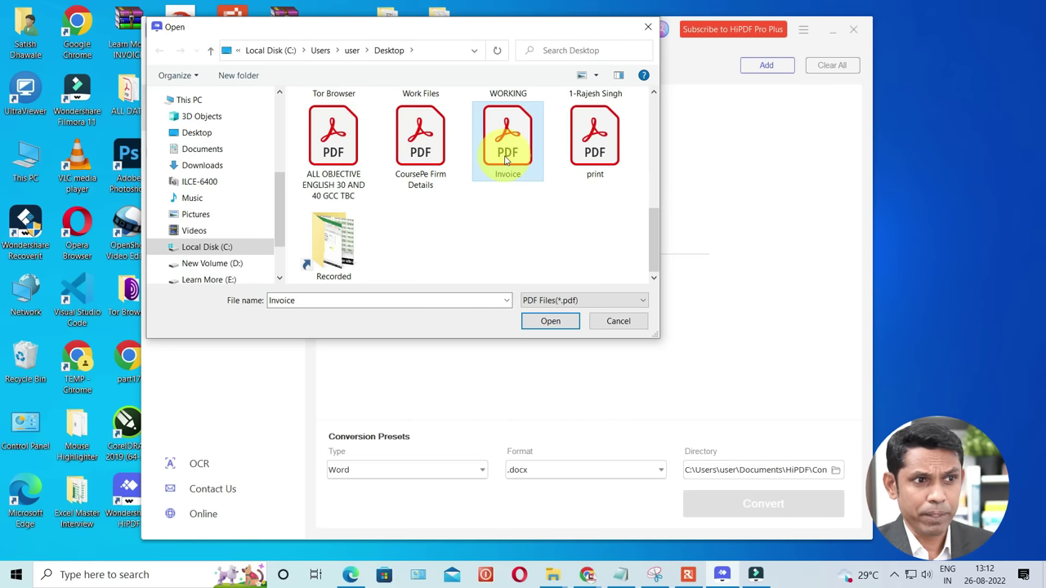
{"action": "left_click", "coordinate": [549, 321]}
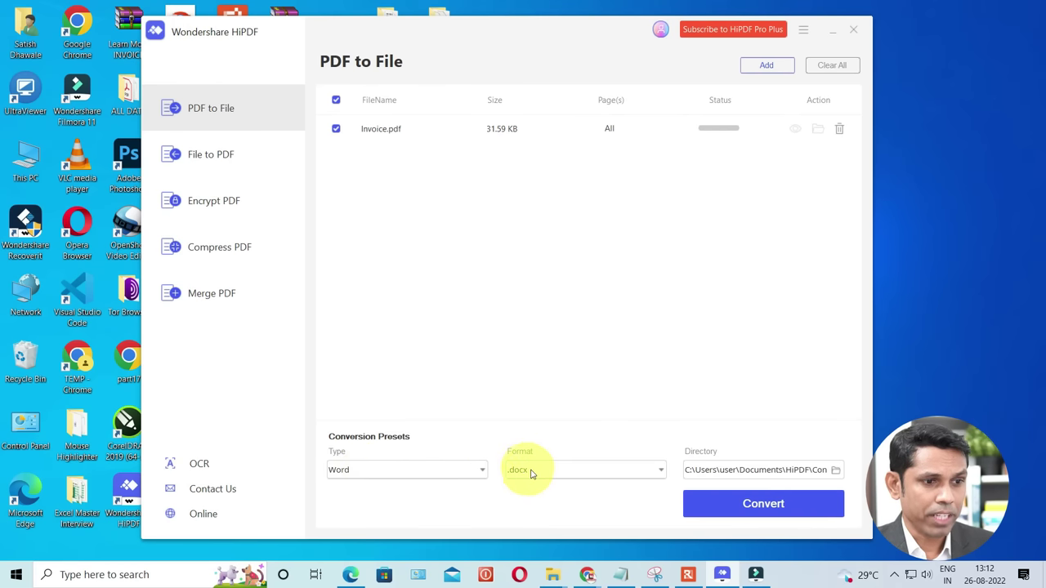
Convert Invoice.pdf to Word (.docx) and open the HiPDF\Convert output folder.
{"action": "left_click", "coordinate": [411, 474]}
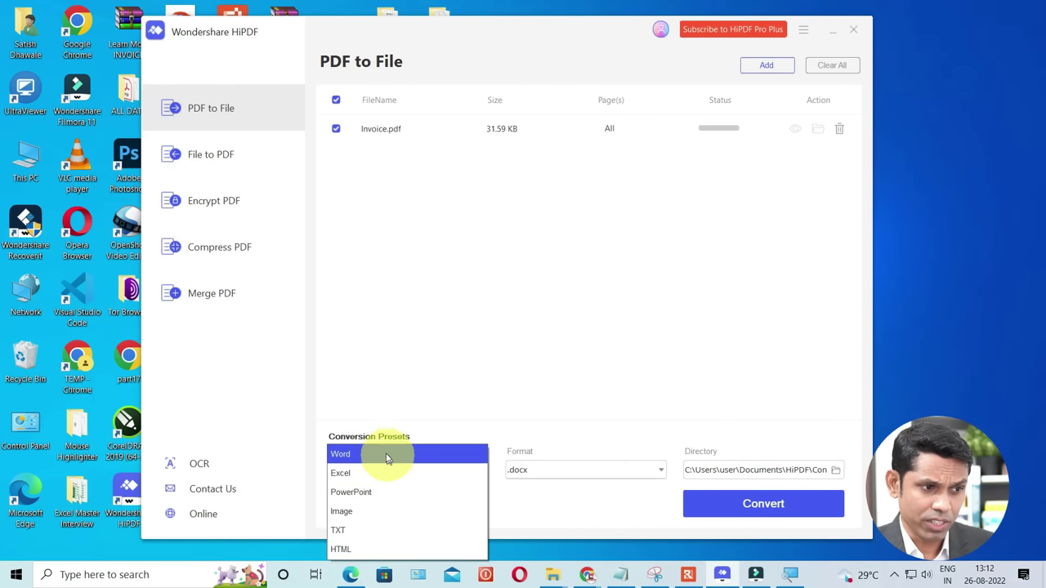
{"action": "left_click", "coordinate": [385, 454]}
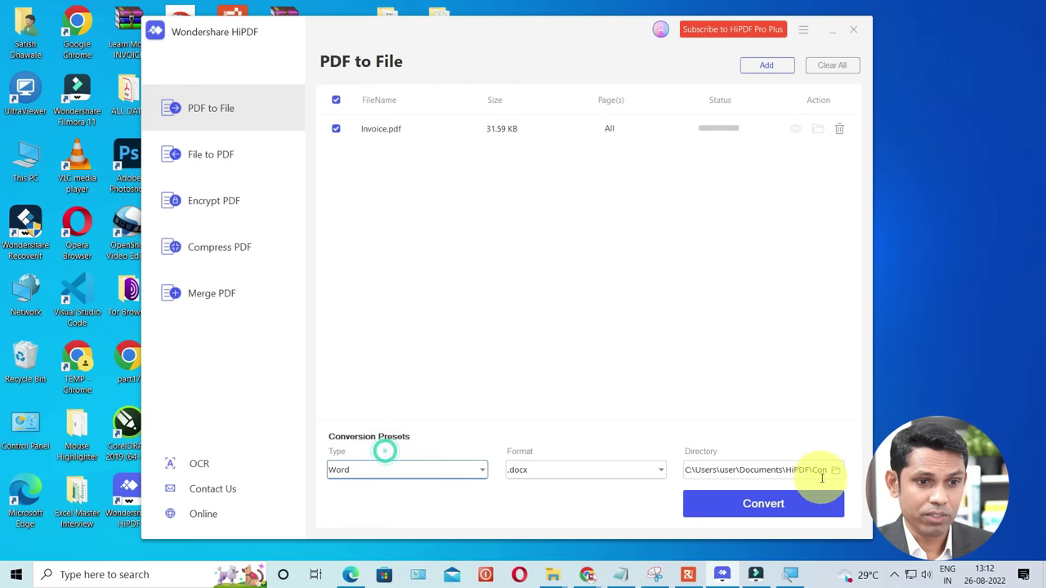
{"action": "left_click", "coordinate": [781, 512]}
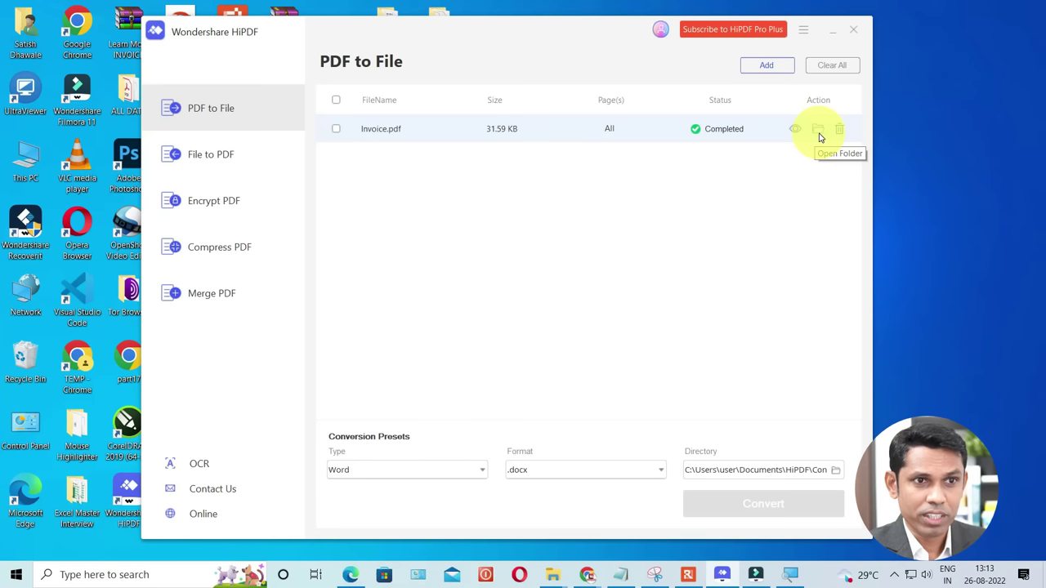
{"action": "left_click", "coordinate": [818, 131]}
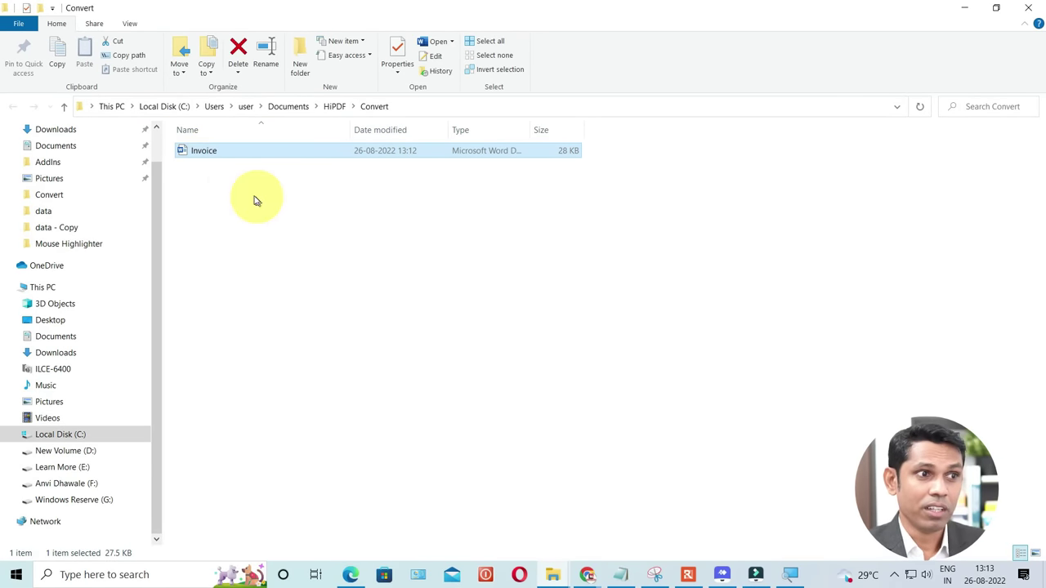
Open the converted Invoice in Word, test-edit the customer's surname, and close without saving.
{"action": "double_click", "coordinate": [208, 156]}
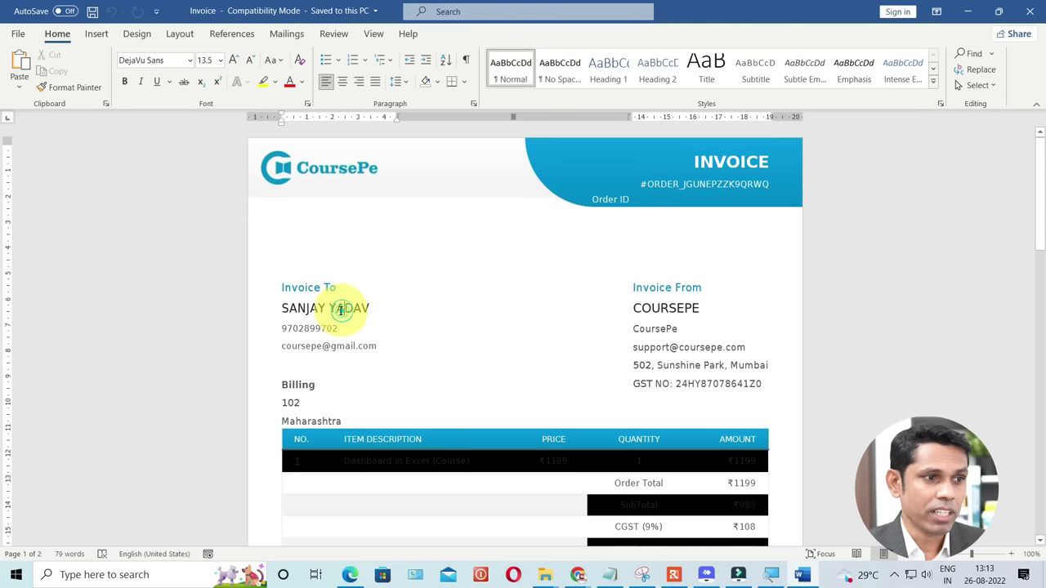
{"action": "left_click_drag", "start_coordinate": [329, 308], "coordinate": [367, 307]}
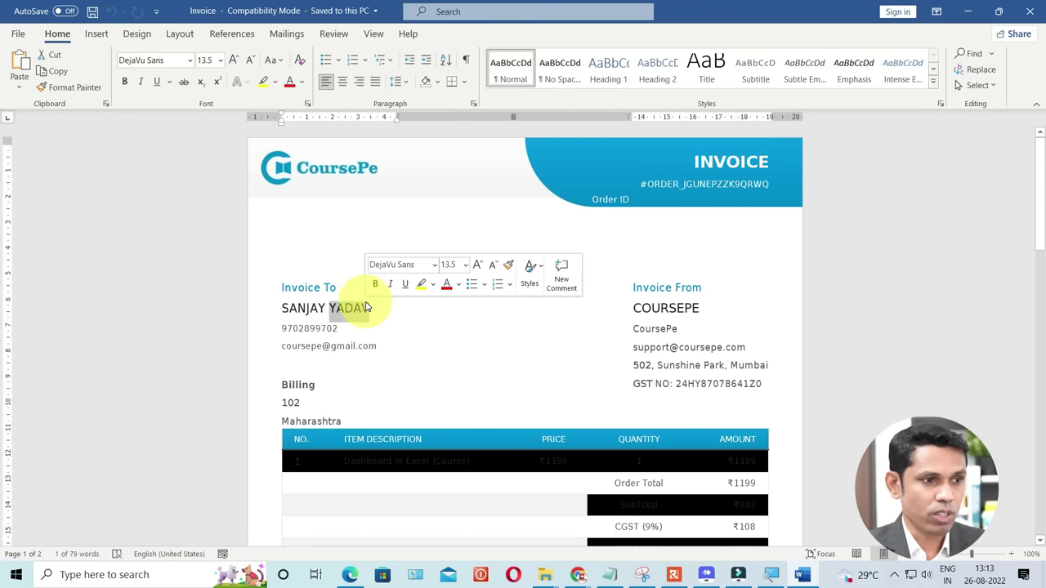
{"action": "type", "text": "JADH"}
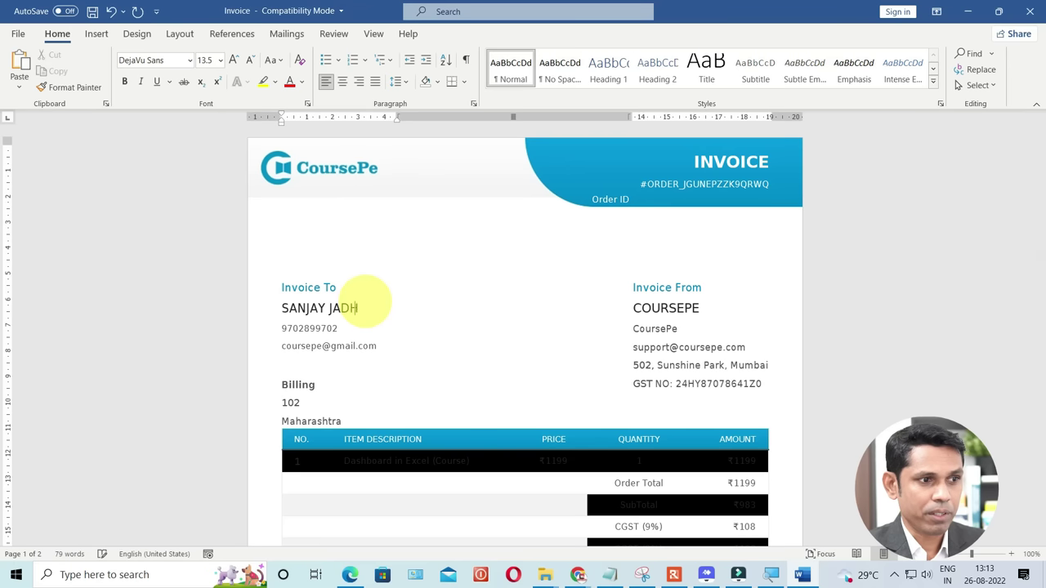
{"action": "scroll", "coordinate": [381, 327], "scroll_direction": "down", "scroll_amount": 1}
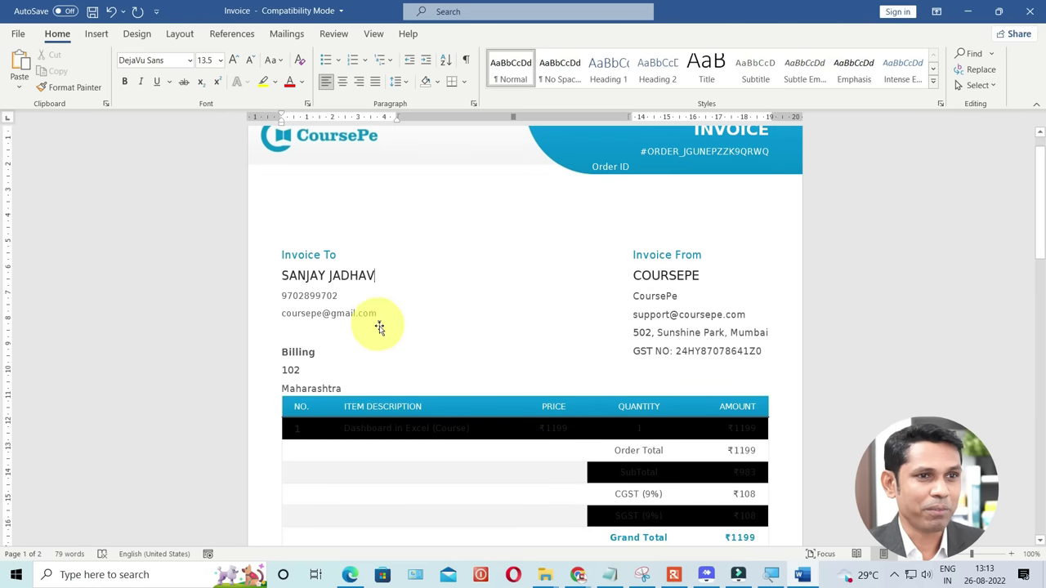
{"action": "scroll", "coordinate": [380, 326], "scroll_direction": "up", "scroll_amount": 1}
{"action": "left_click", "coordinate": [1031, 10]}
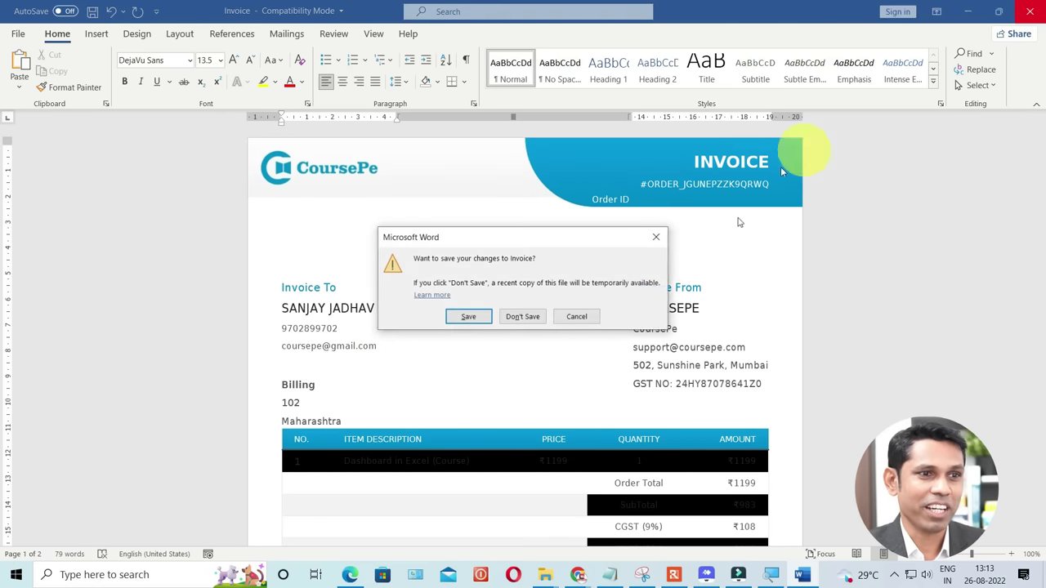
{"action": "left_click", "coordinate": [519, 318]}
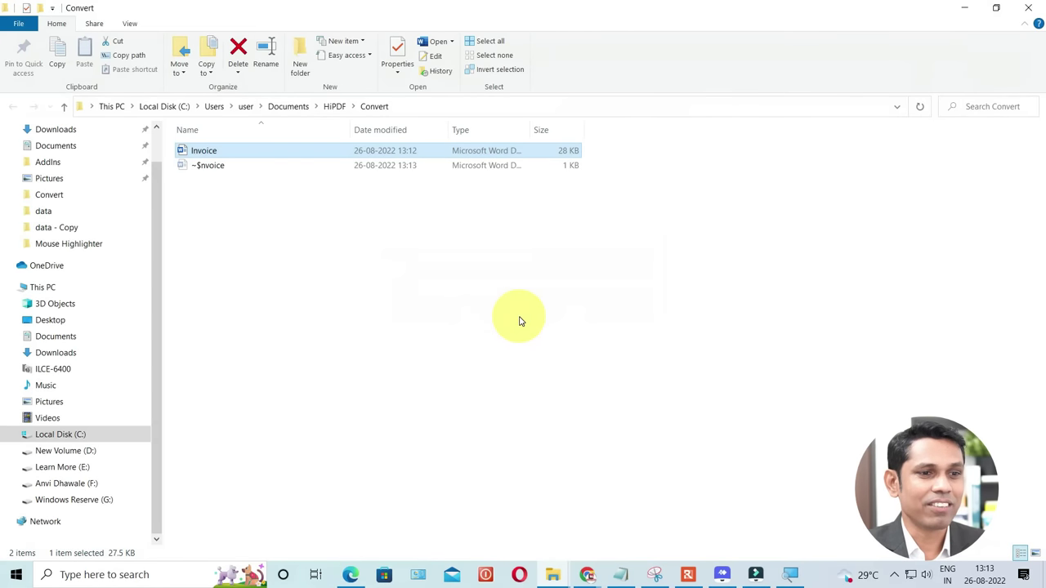
Also convert Invoice.pdf to Excel (.xlsx), check it in the Convert folder, then close Explorer.
{"action": "left_click", "coordinate": [722, 574]}
{"action": "left_click", "coordinate": [965, 8]}
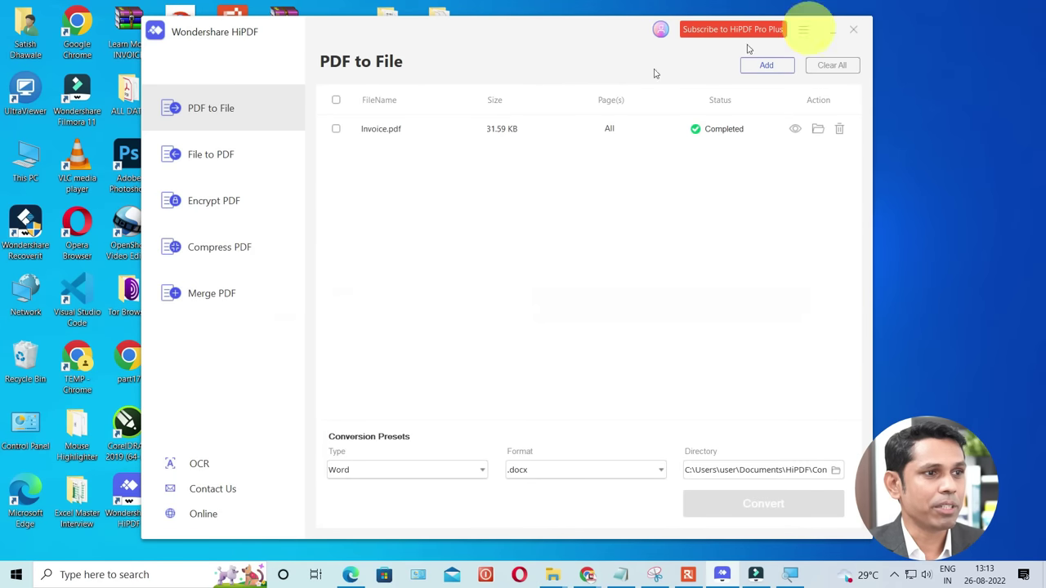
{"action": "left_click", "coordinate": [335, 130]}
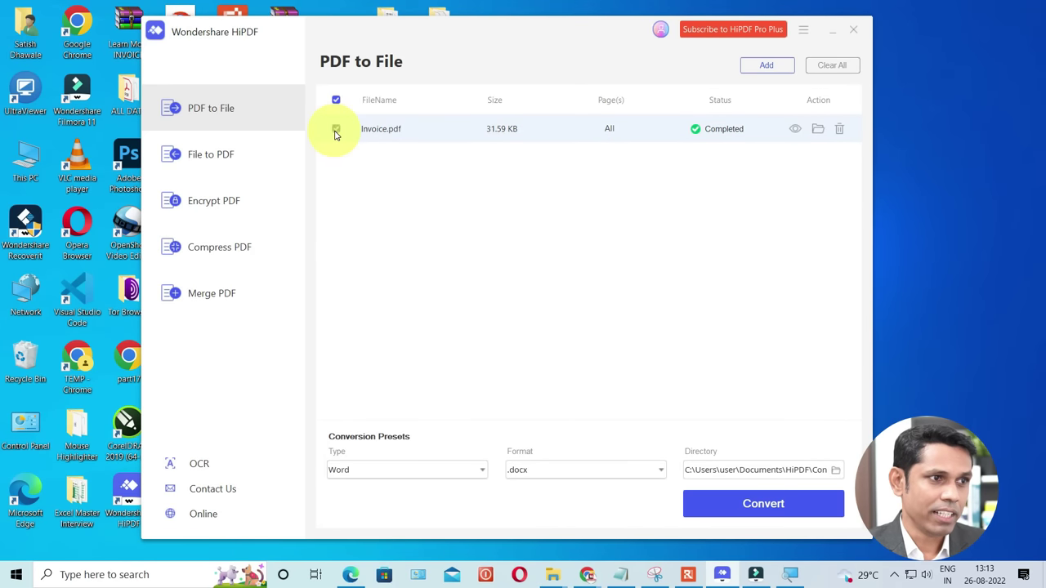
{"action": "left_click", "coordinate": [369, 472]}
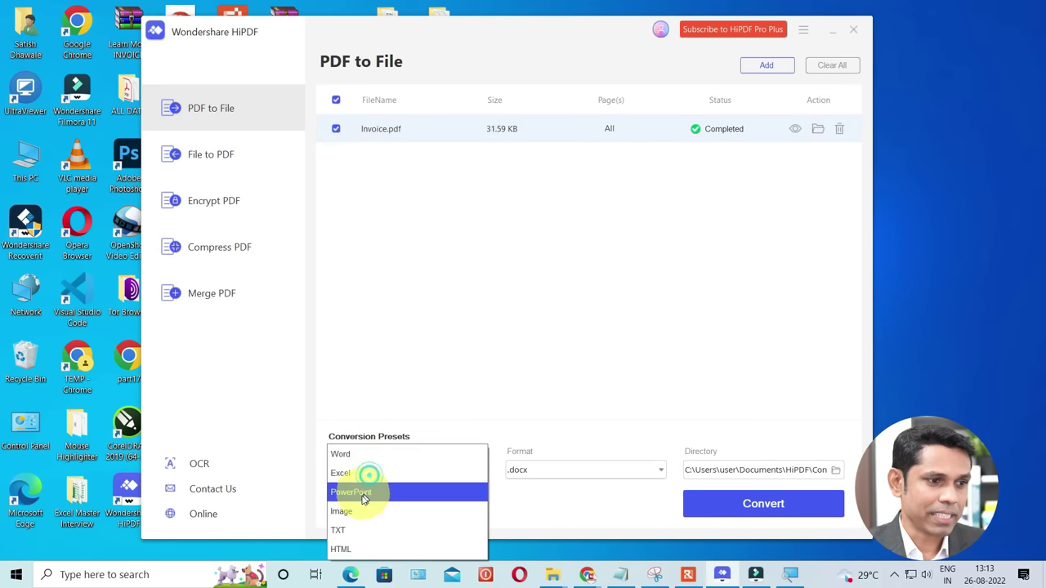
{"action": "left_click", "coordinate": [344, 473]}
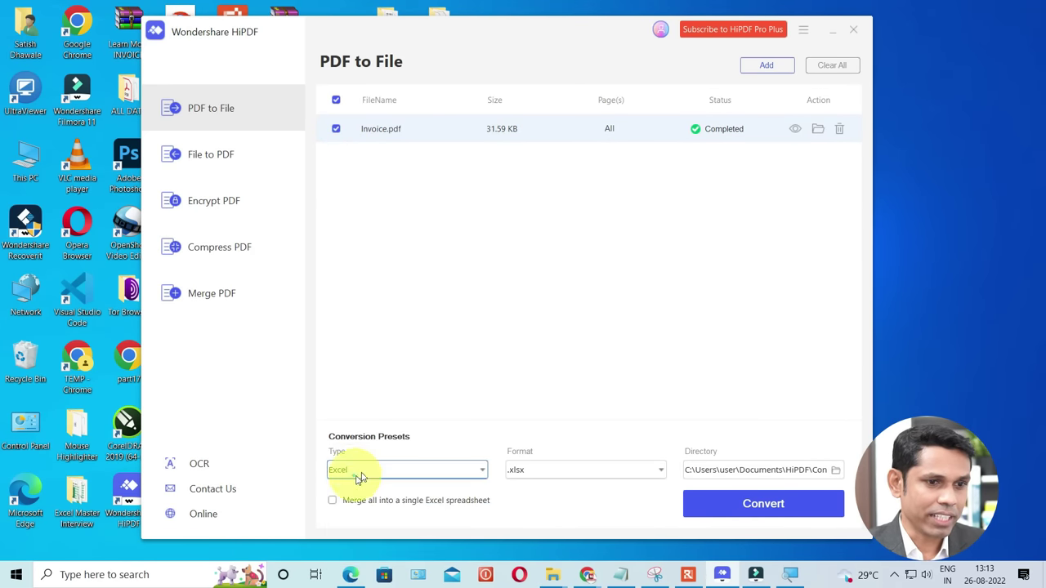
{"action": "left_click", "coordinate": [746, 508]}
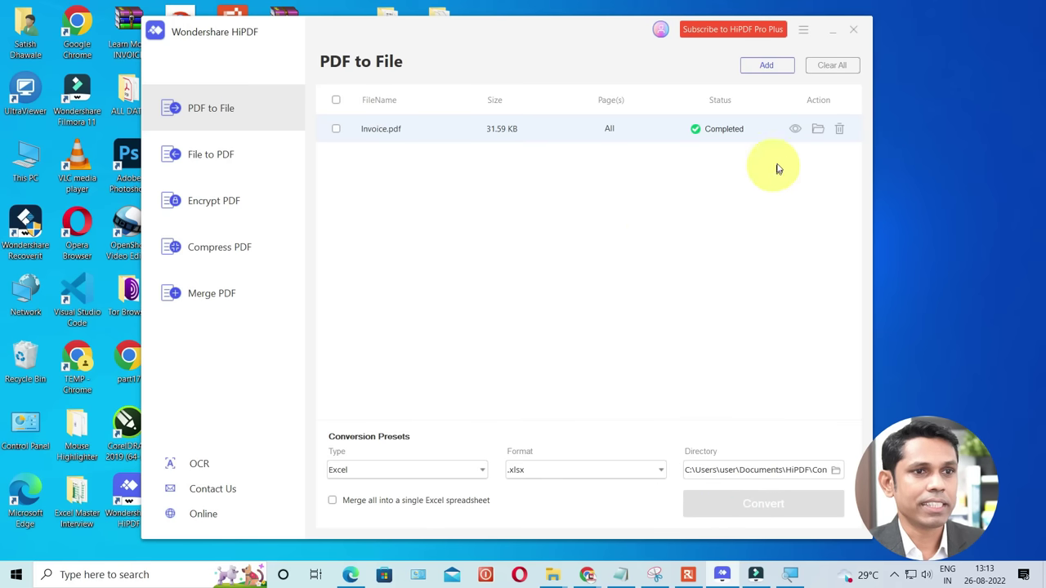
{"action": "left_click", "coordinate": [821, 131]}
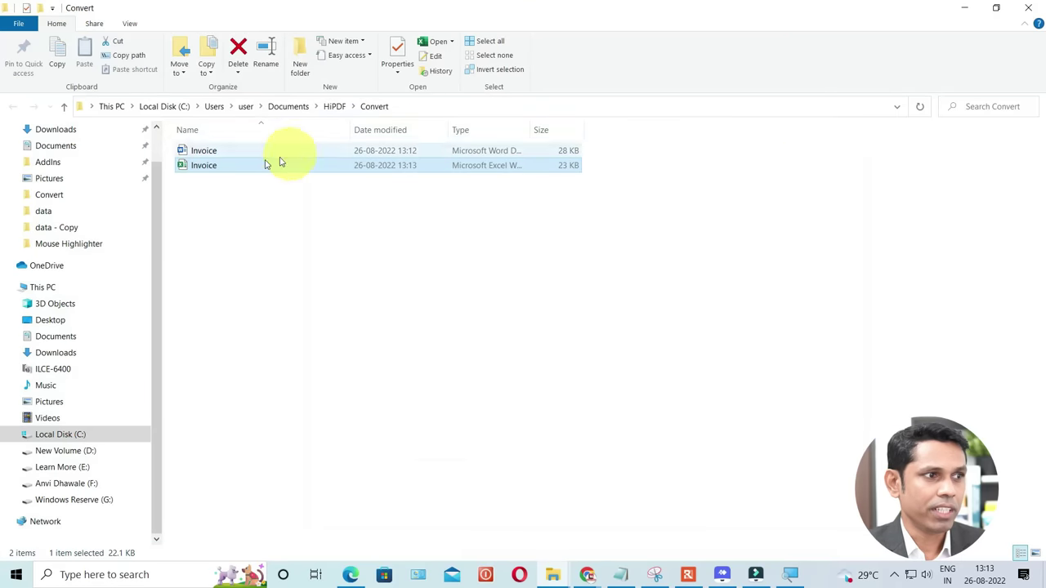
{"action": "left_click", "coordinate": [1033, 7]}
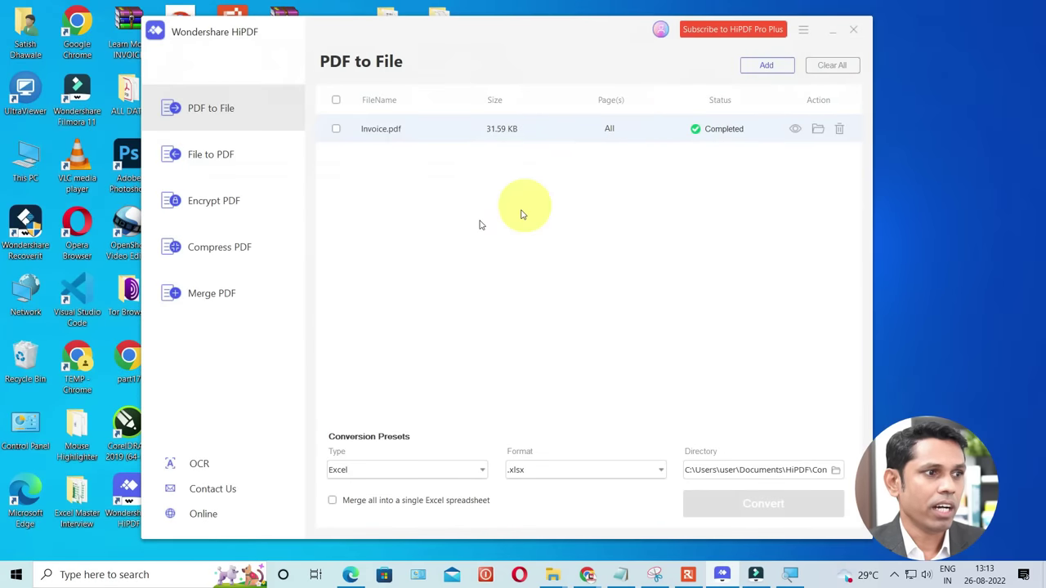
Add Certificate.jpg to HiPDF's File to PDF tool.
{"action": "left_click", "coordinate": [217, 163]}
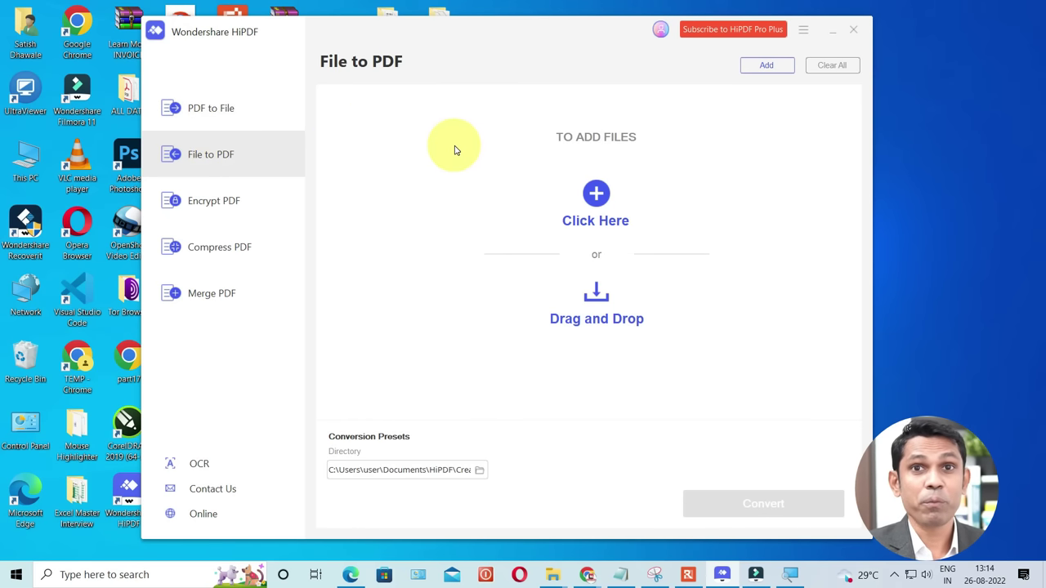
{"action": "left_click", "coordinate": [596, 194]}
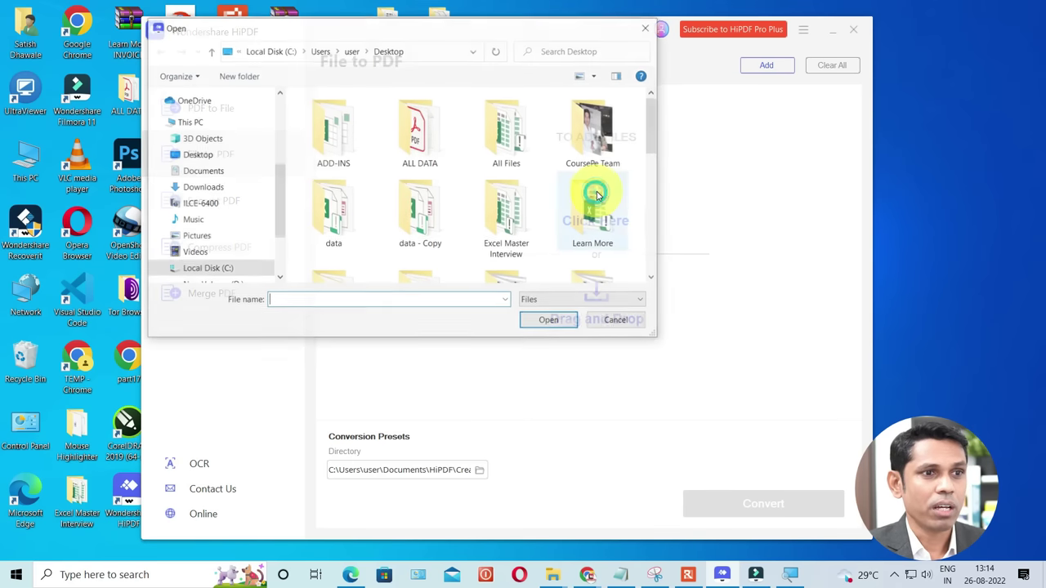
{"action": "scroll", "coordinate": [561, 184], "scroll_direction": "down", "scroll_amount": 5}
{"action": "scroll", "coordinate": [548, 204], "scroll_direction": "down", "scroll_amount": 2}
{"action": "scroll", "coordinate": [535, 211], "scroll_direction": "up", "scroll_amount": 2}
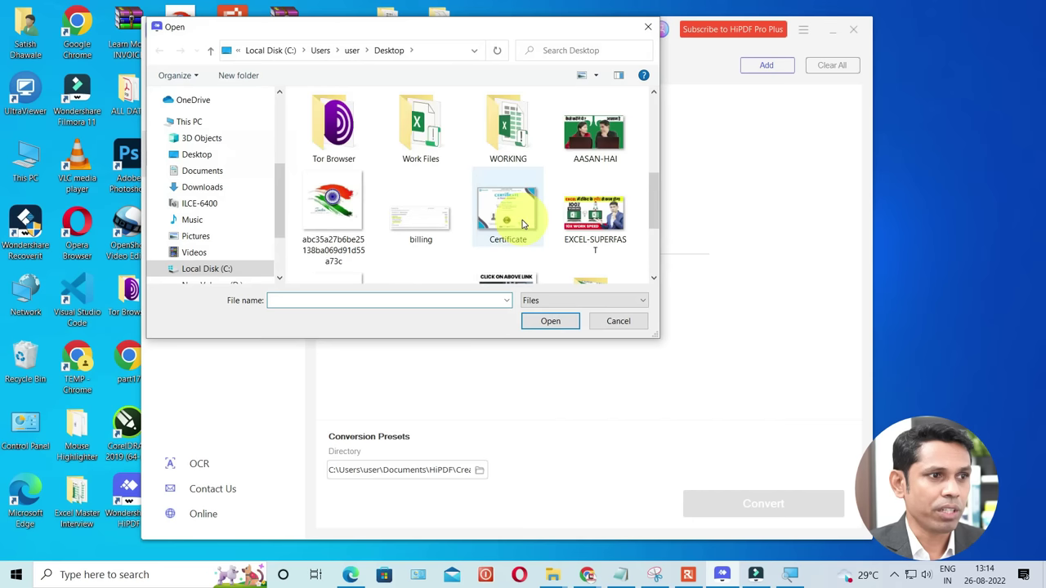
{"action": "left_click", "coordinate": [518, 216]}
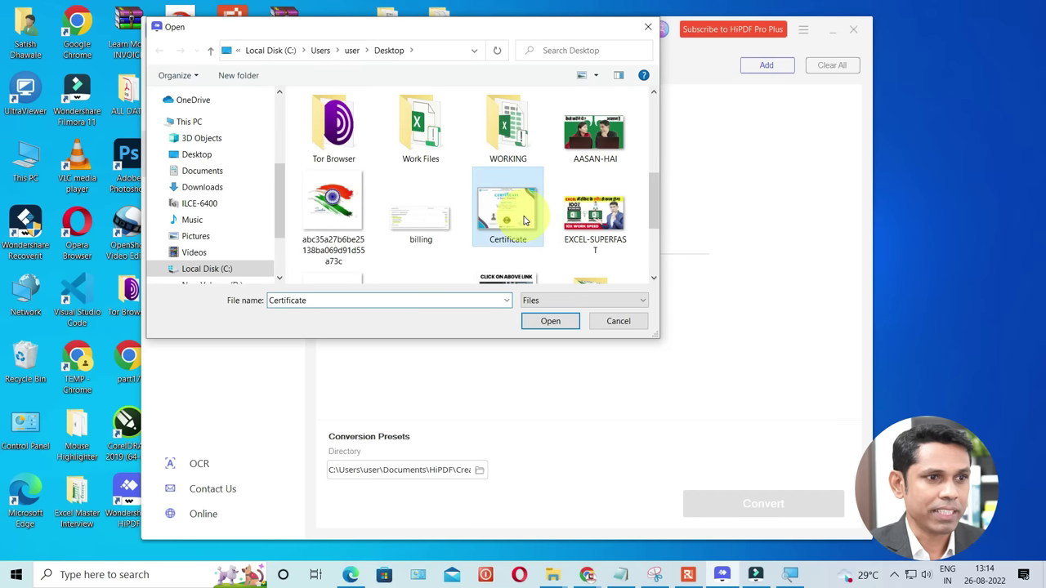
{"action": "left_click", "coordinate": [549, 320]}
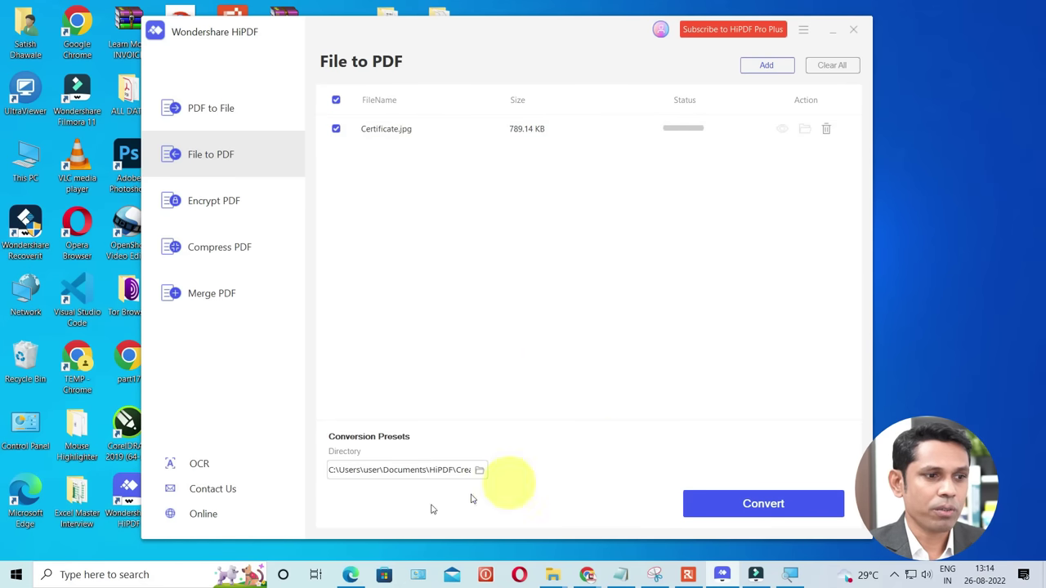
Convert Certificate.jpg to PDF and check Certificate-1.pdf in Acrobat before closing it.
{"action": "left_click", "coordinate": [772, 511]}
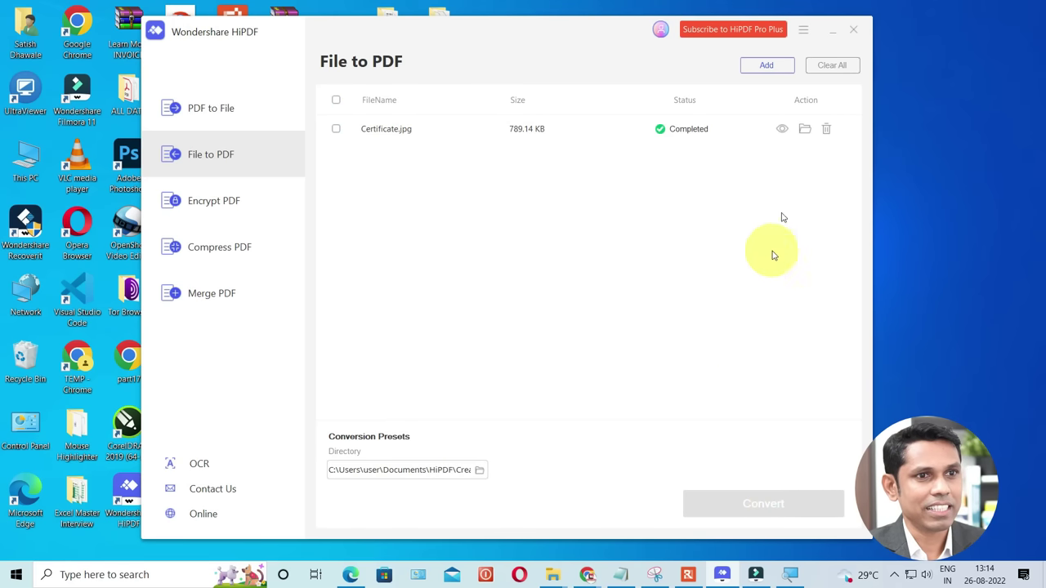
{"action": "left_click", "coordinate": [803, 131]}
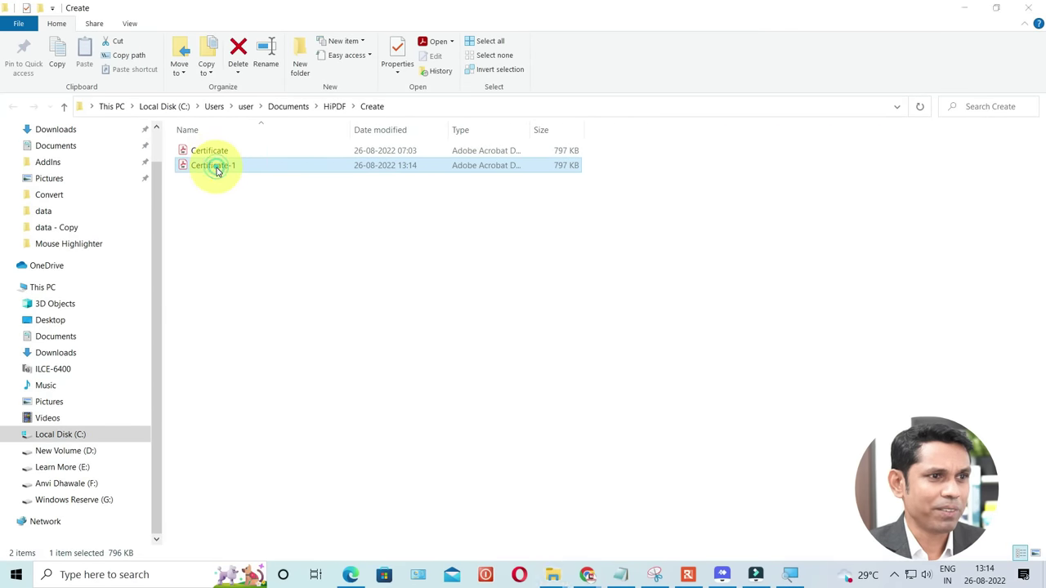
{"action": "double_click", "coordinate": [217, 170]}
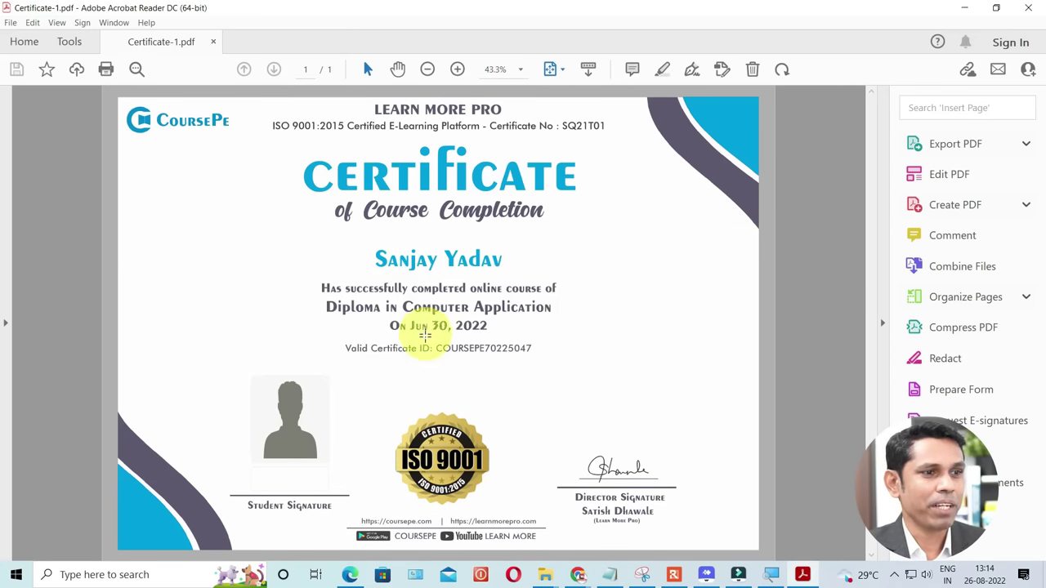
{"action": "left_click", "coordinate": [1028, 8]}
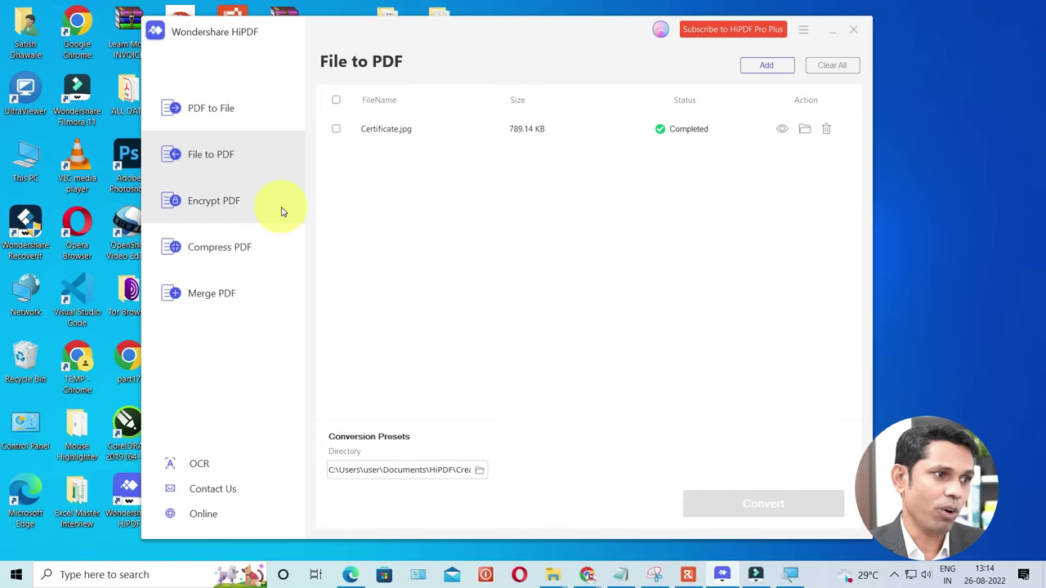
Load Invoice.pdf into HiPDF's Encrypt PDF tool.
{"action": "left_click", "coordinate": [233, 214]}
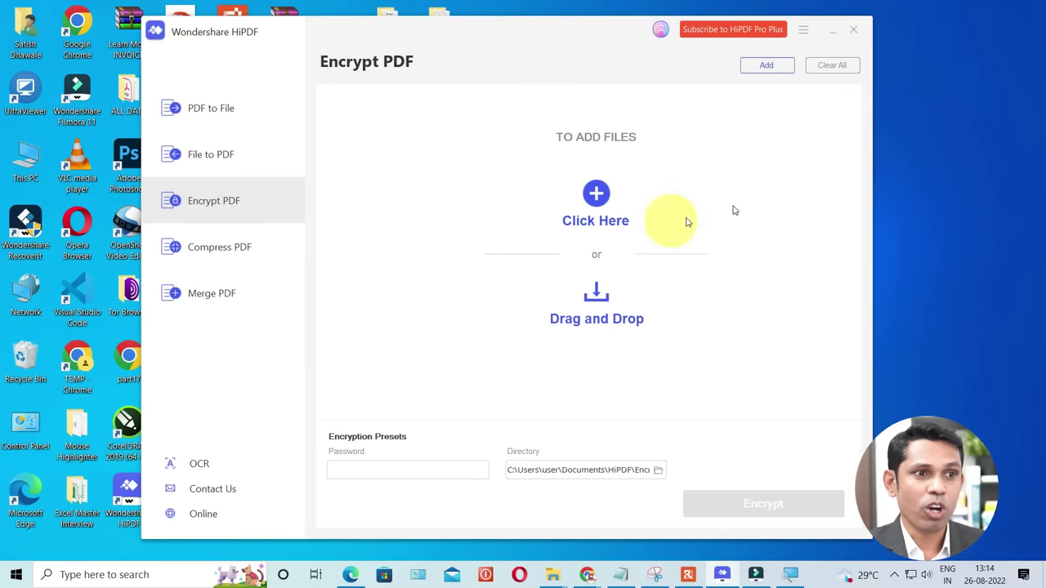
{"action": "left_click", "coordinate": [593, 217]}
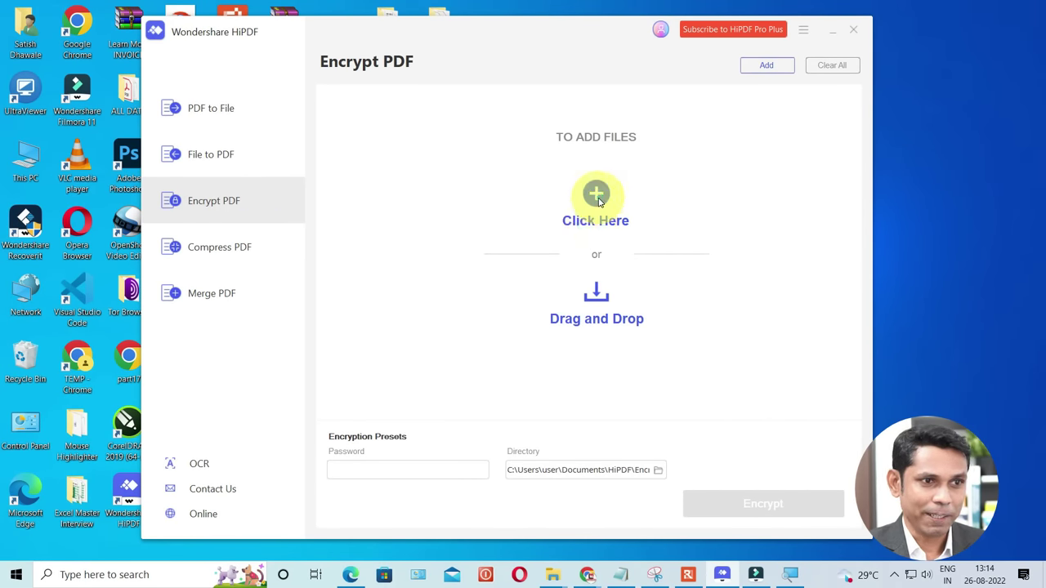
{"action": "left_click", "coordinate": [506, 151]}
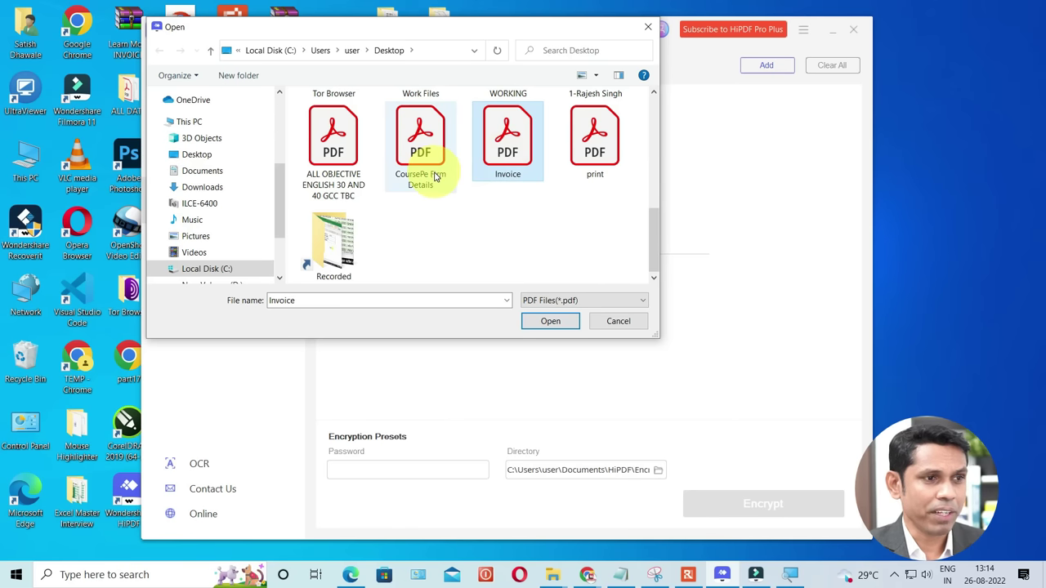
{"action": "left_click", "coordinate": [420, 143]}
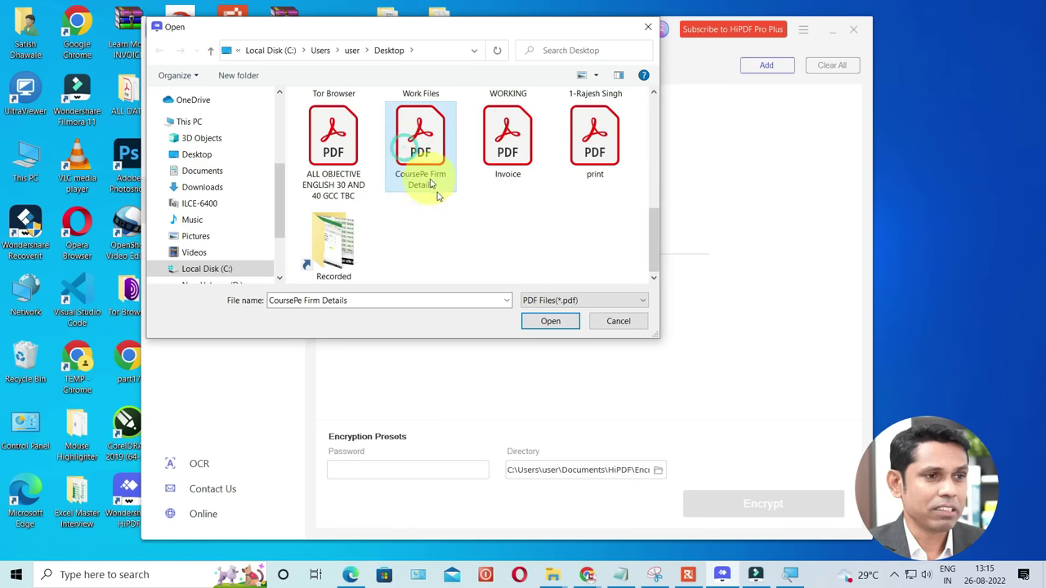
{"action": "left_click", "coordinate": [488, 154]}
{"action": "left_click", "coordinate": [549, 321]}
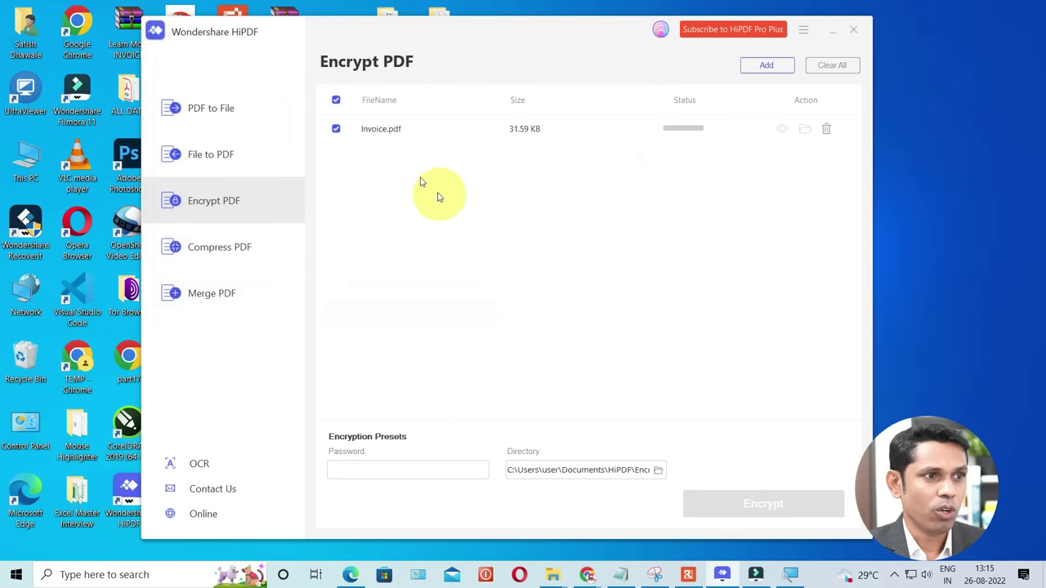
Encrypt Invoice.pdf with a six-character password and open the HiPDF\Encrypt folder.
{"action": "left_click", "coordinate": [353, 469]}
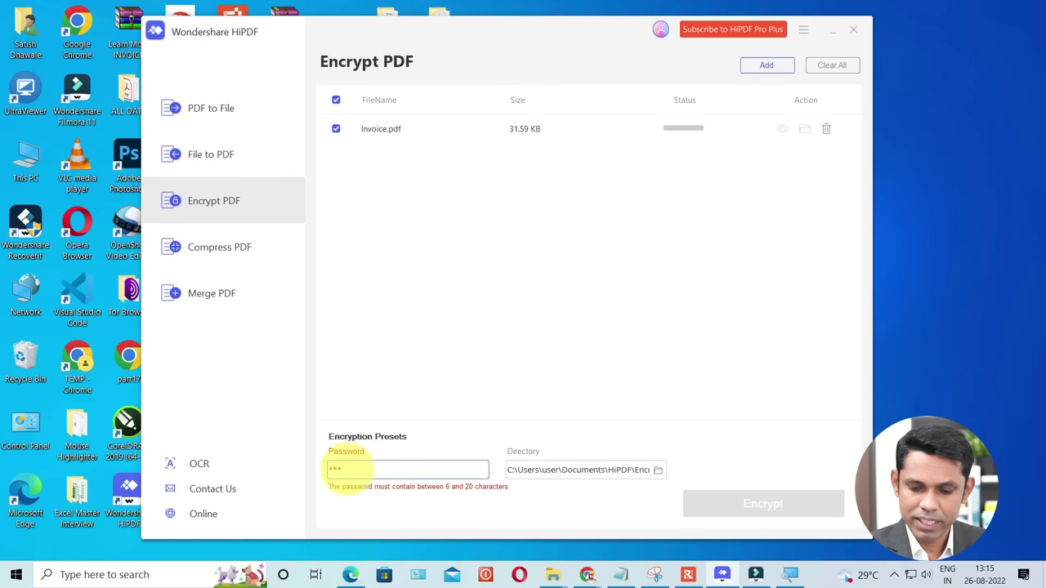
{"action": "type", "text": "6"}
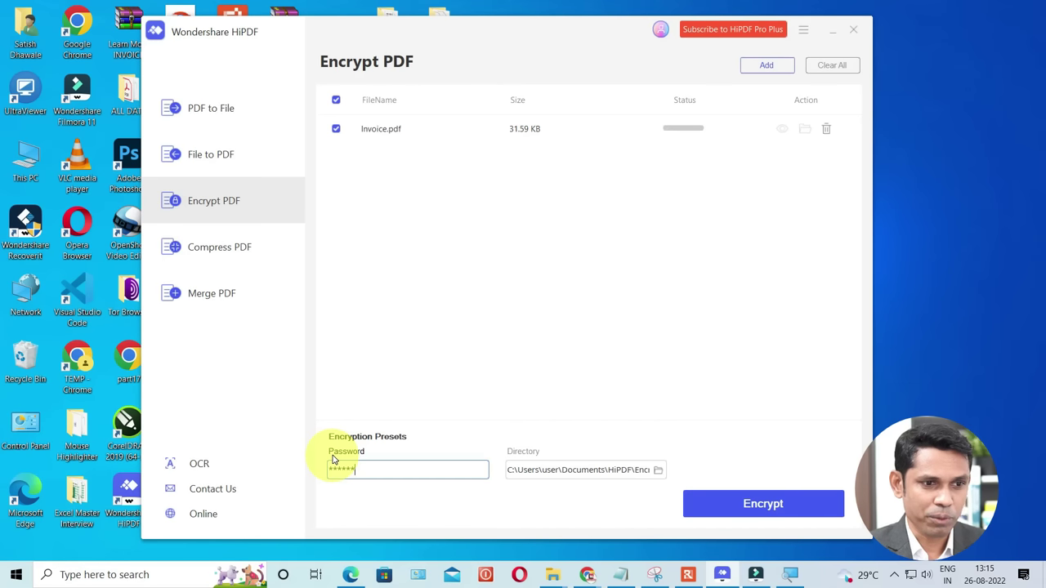
{"action": "left_click", "coordinate": [759, 508]}
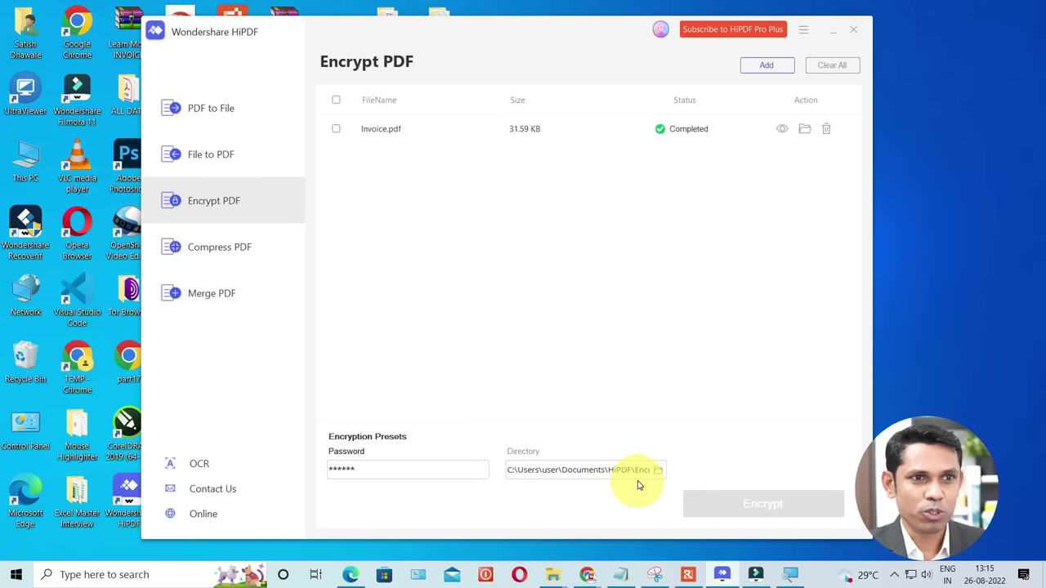
{"action": "left_click", "coordinate": [803, 131]}
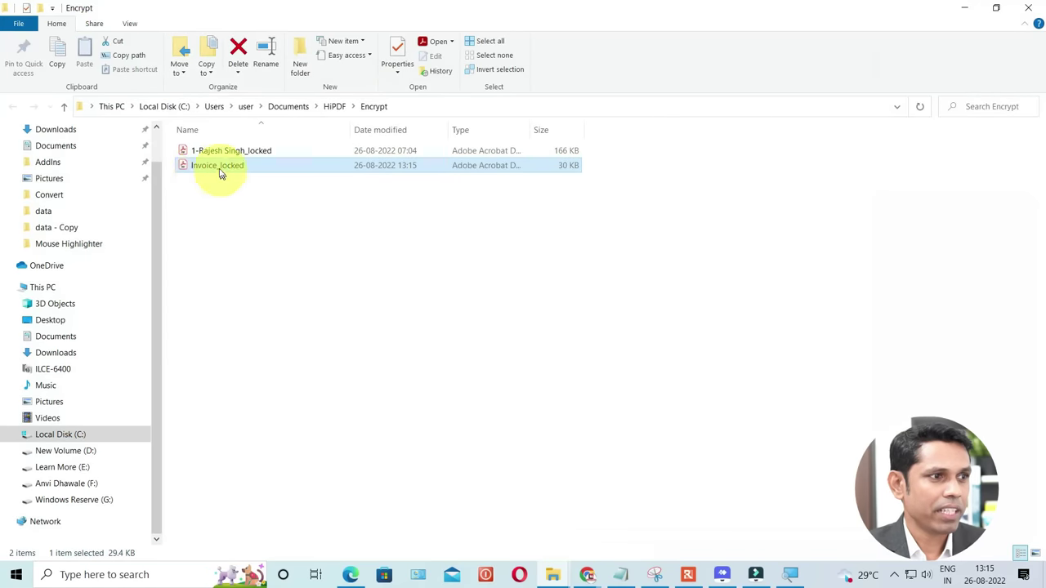
{"action": "mouse_move", "coordinate": [217, 165]}
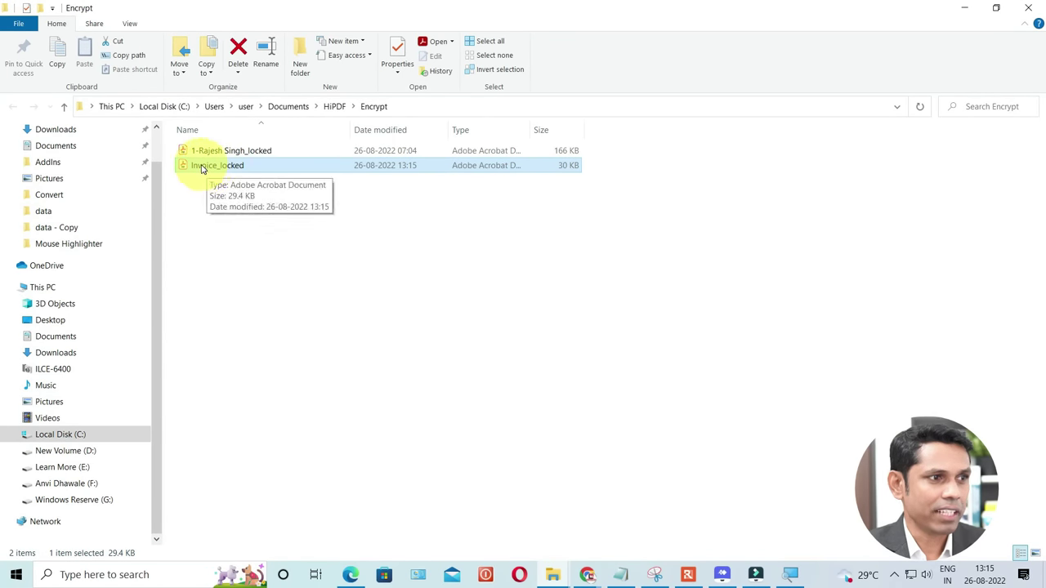
{"action": "double_click", "coordinate": [202, 168]}
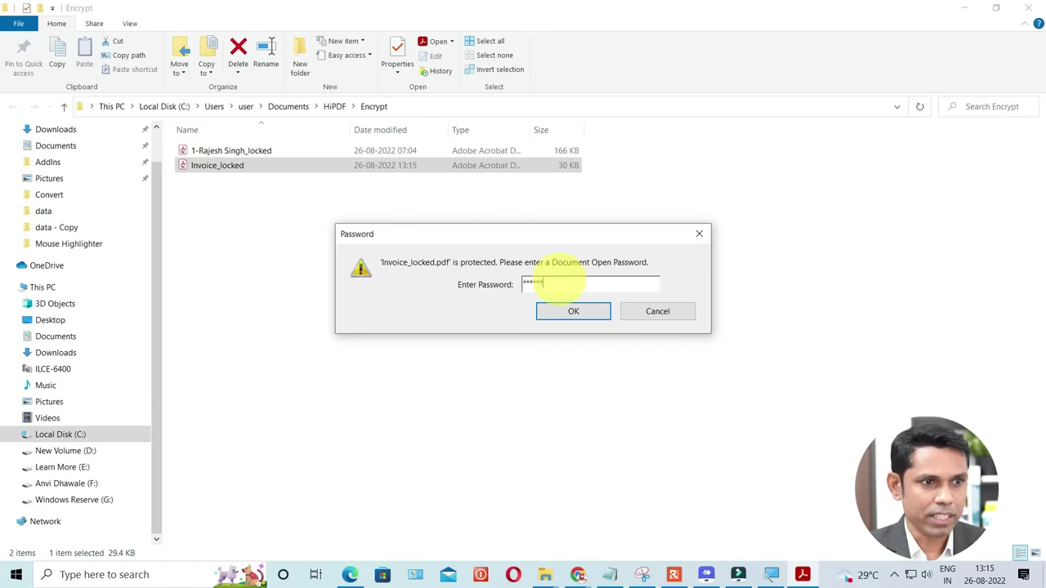
{"action": "key", "text": "Return"}
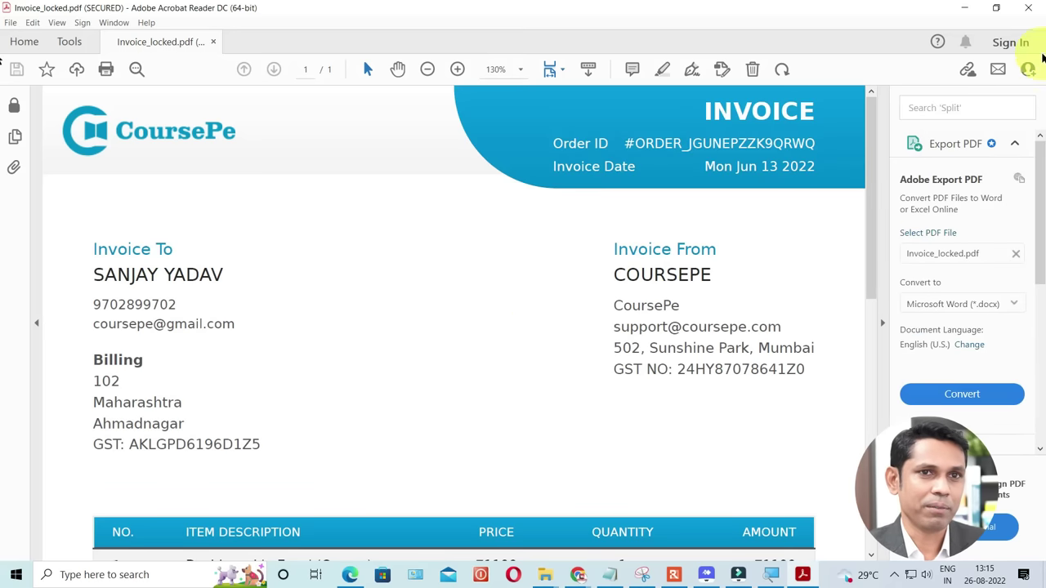
{"action": "left_click", "coordinate": [1028, 8]}
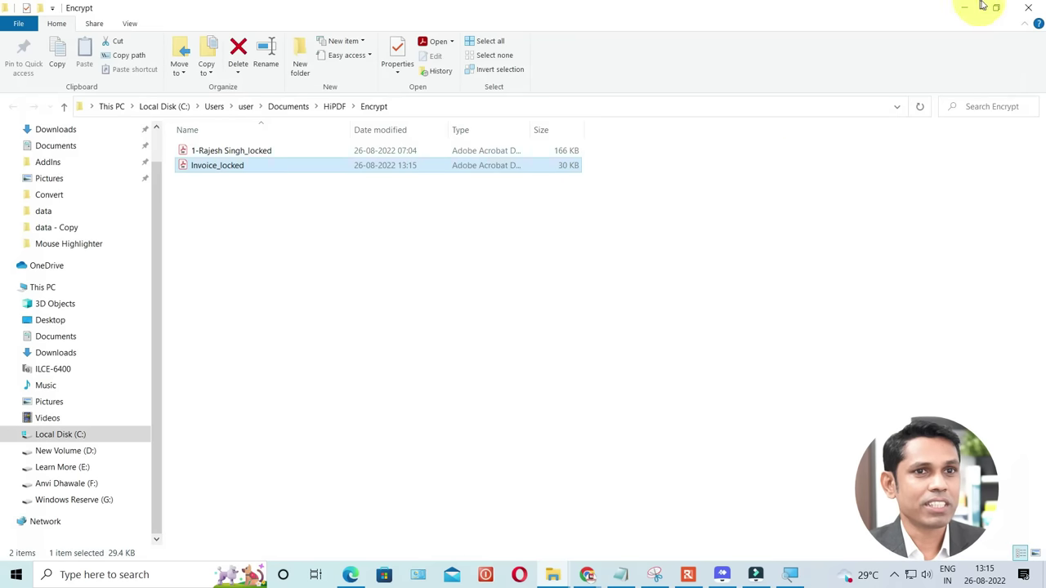
Load the 174.2 KB desktop PDF into Compress PDF, checking its size in Properties first.
{"action": "left_click", "coordinate": [1026, 10]}
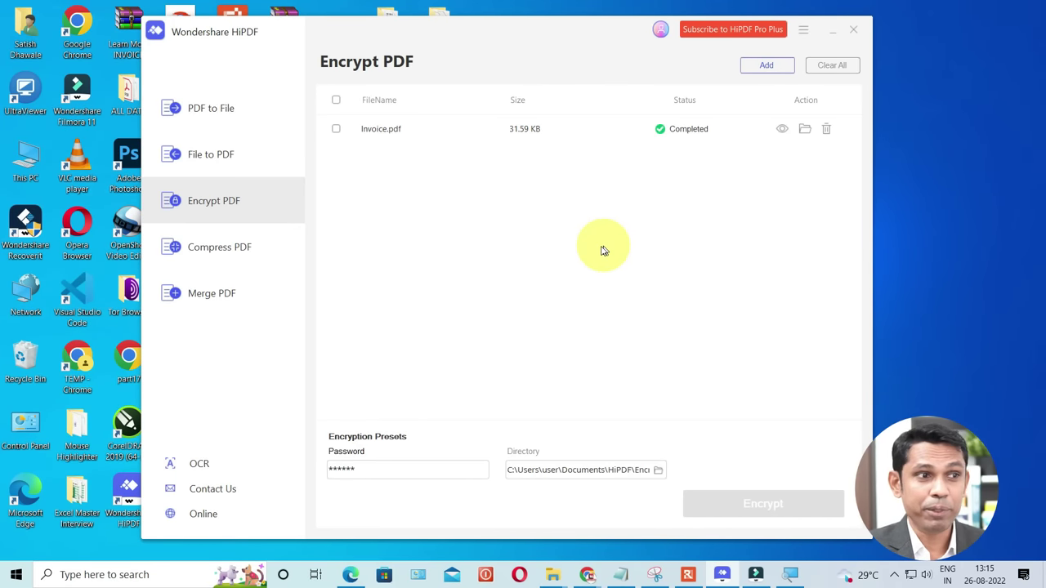
{"action": "left_click", "coordinate": [242, 255]}
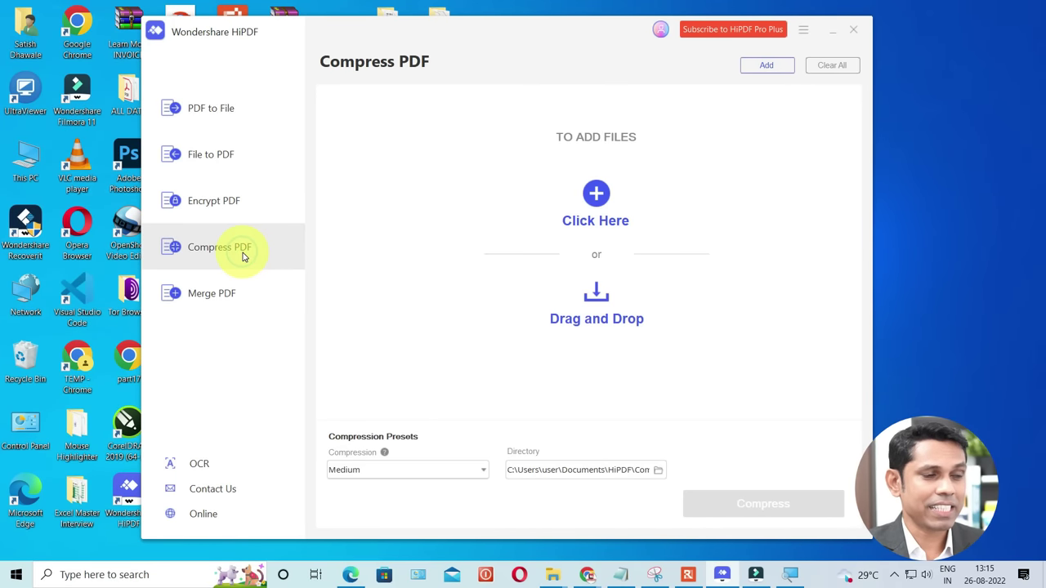
{"action": "left_click", "coordinate": [594, 195]}
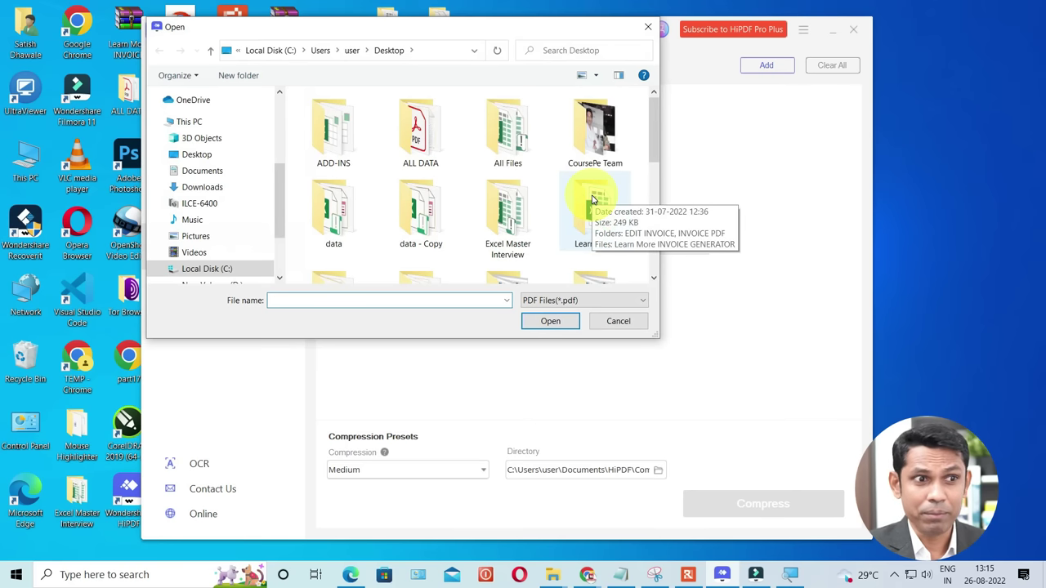
{"action": "scroll", "coordinate": [590, 196], "scroll_direction": "down", "scroll_amount": 5}
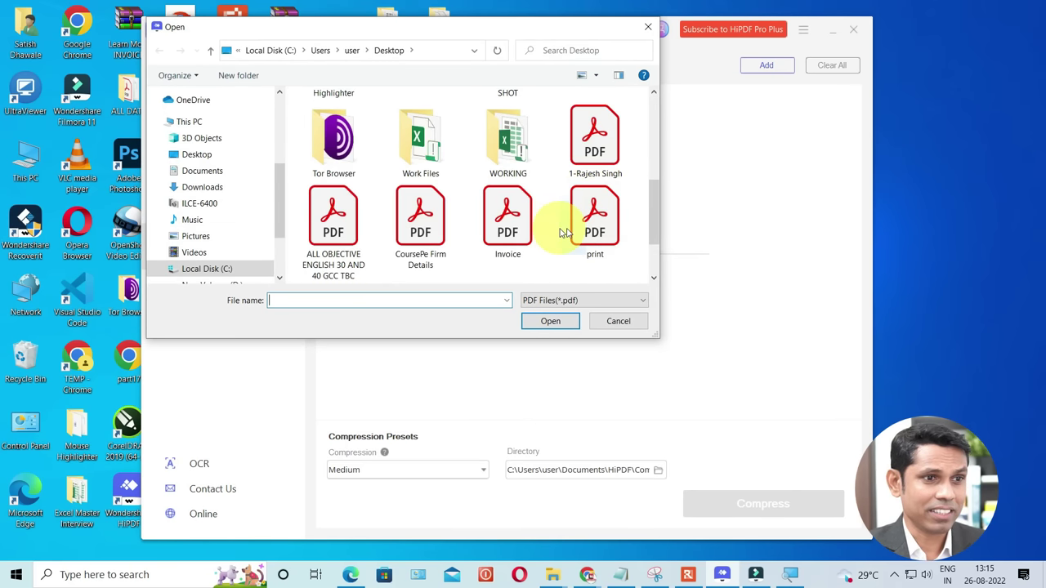
{"action": "left_click", "coordinate": [585, 172]}
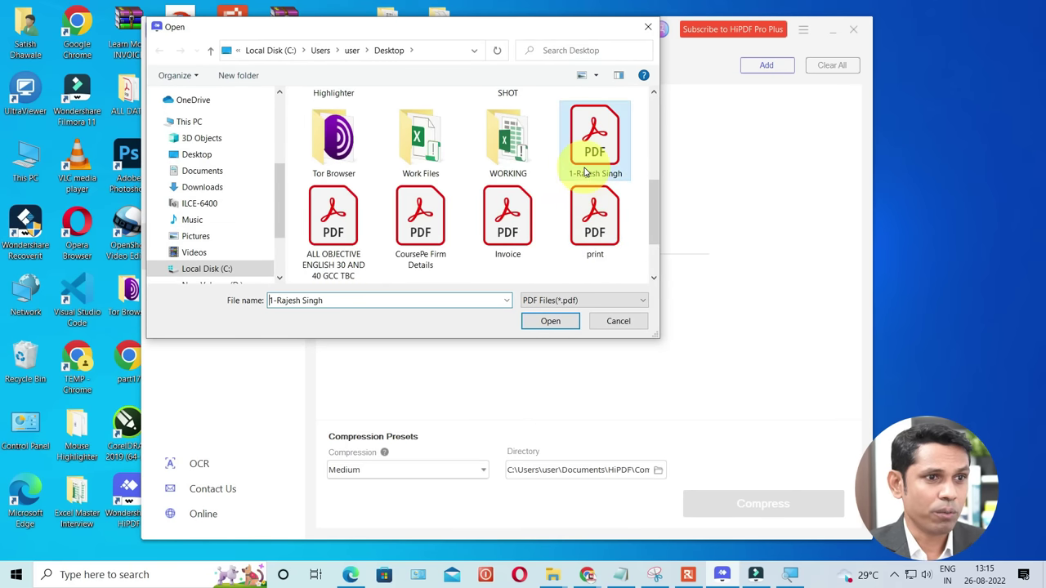
{"action": "right_click", "coordinate": [585, 172]}
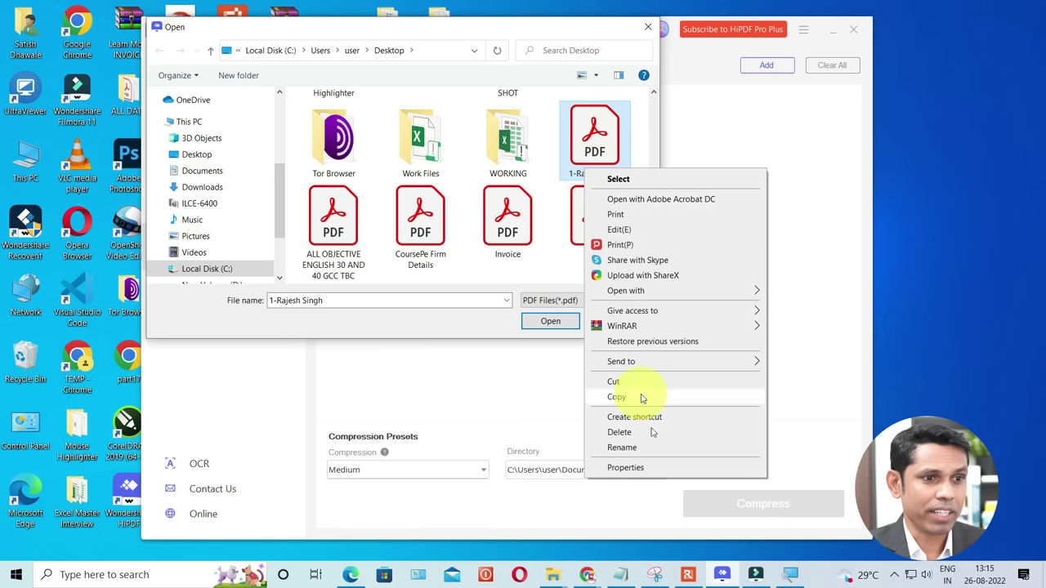
{"action": "left_click", "coordinate": [653, 465]}
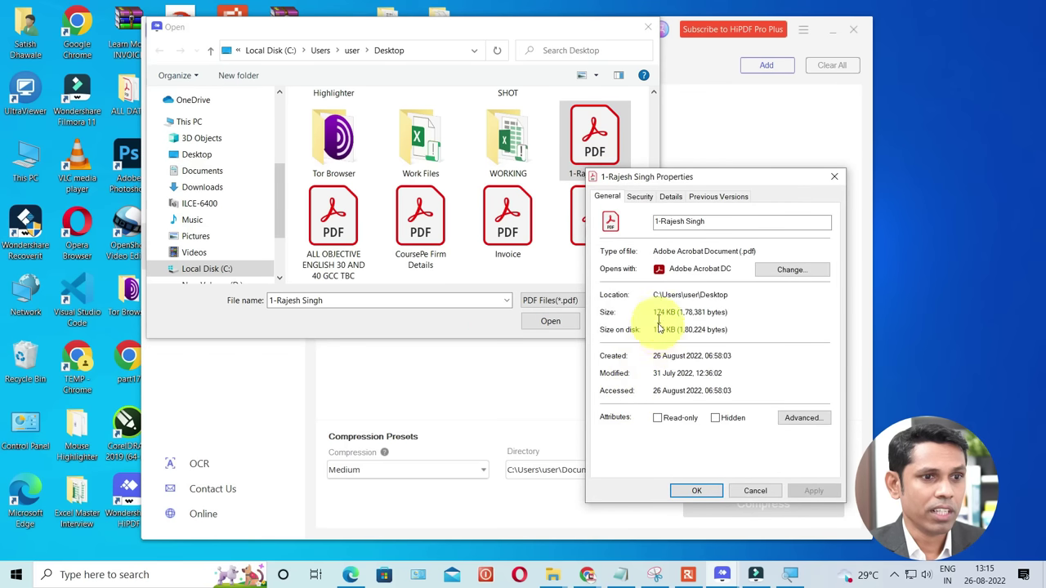
{"action": "left_click_drag", "start_coordinate": [654, 311], "coordinate": [693, 311]}
{"action": "key", "text": "Escape"}
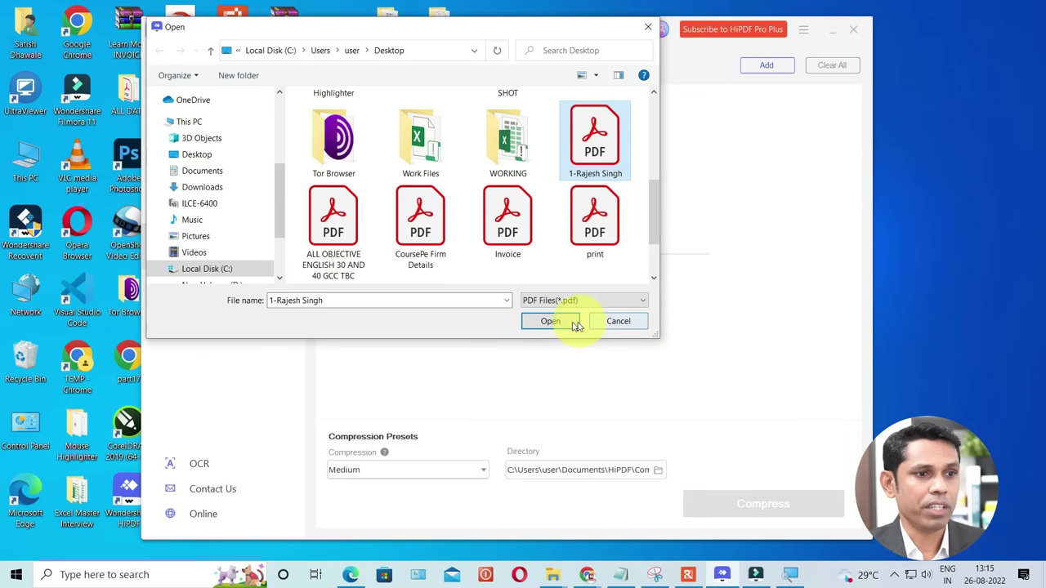
{"action": "left_click", "coordinate": [551, 321]}
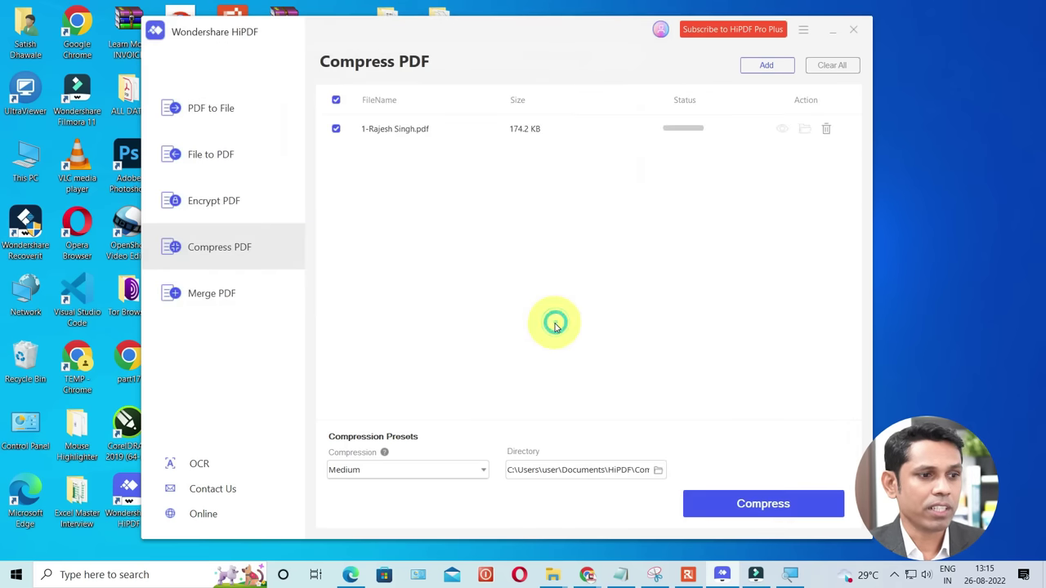
Compress the PDF at Medium level and open the HiPDF\Compress output folder.
{"action": "left_click", "coordinate": [417, 472]}
{"action": "left_click", "coordinate": [416, 472]}
{"action": "left_click", "coordinate": [416, 472]}
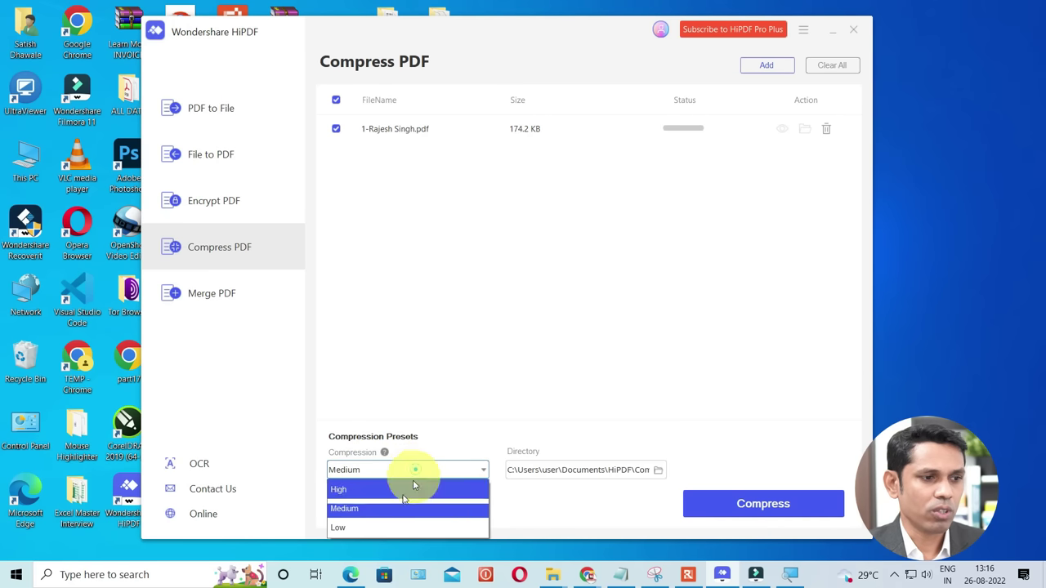
{"action": "left_click", "coordinate": [374, 506]}
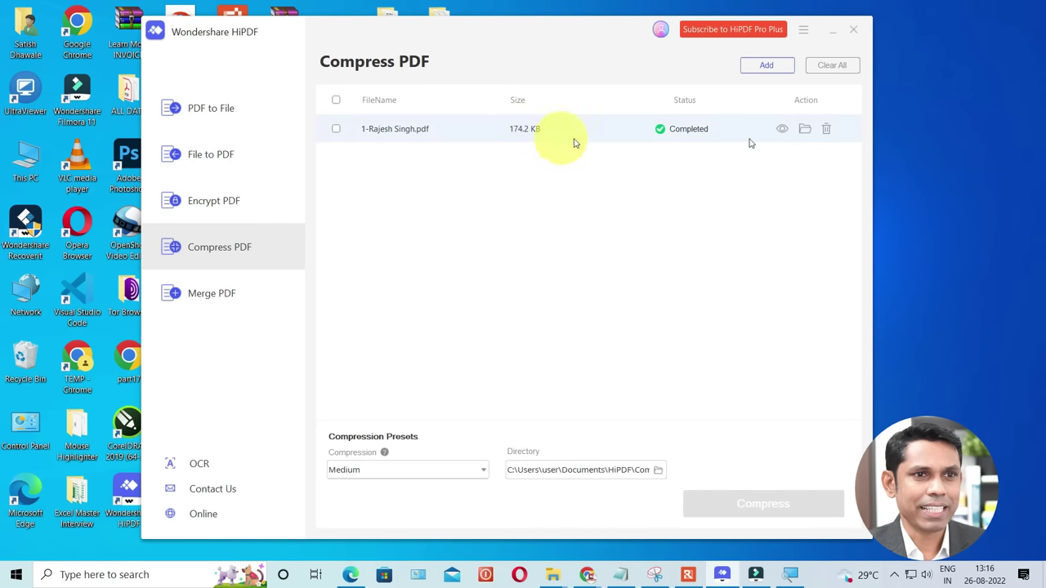
{"action": "left_click", "coordinate": [806, 131]}
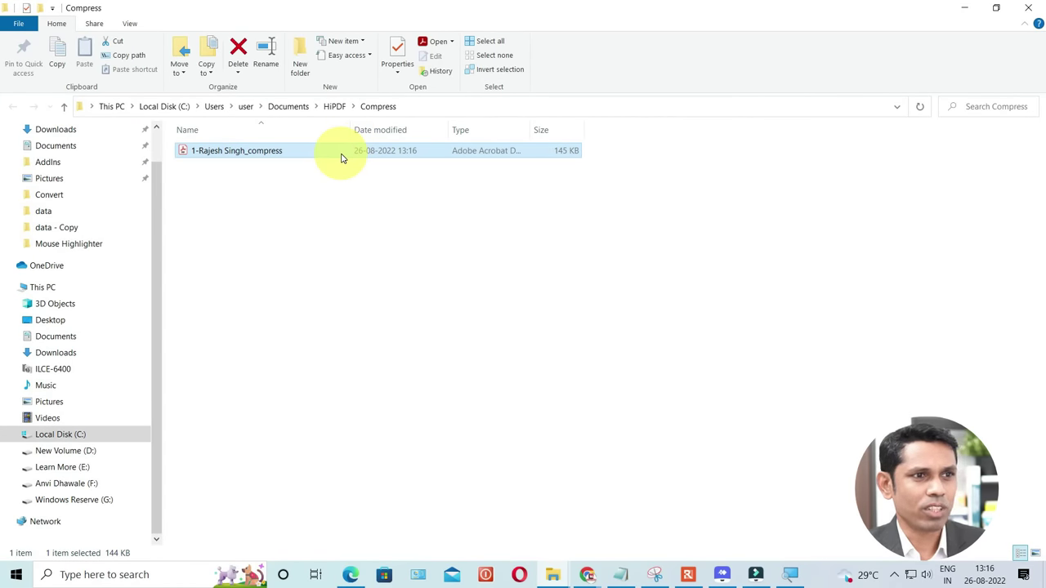
{"action": "mouse_move", "coordinate": [237, 150]}
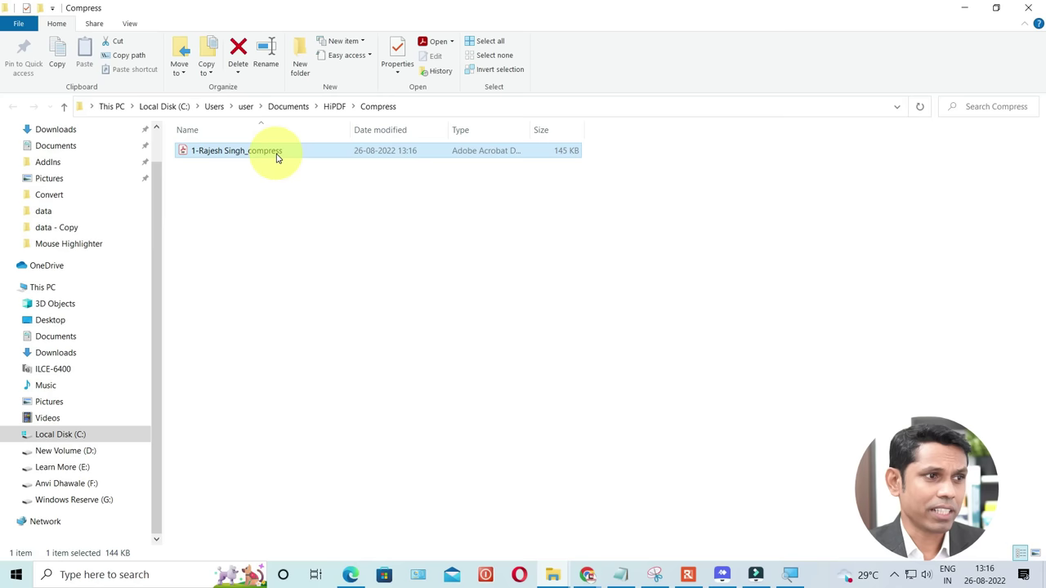
Confirm the compressed copy is about 145 KB in Properties, close Explorer, and switch to Merge PDF.
{"action": "right_click", "coordinate": [275, 156]}
{"action": "left_click", "coordinate": [335, 548]}
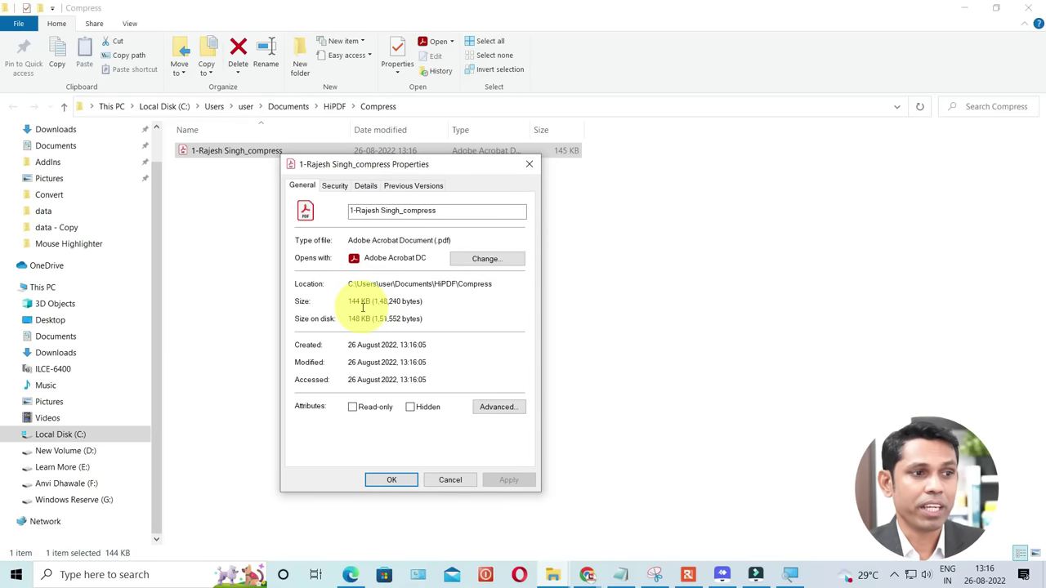
{"action": "key", "text": "Escape"}
{"action": "left_click", "coordinate": [1028, 7]}
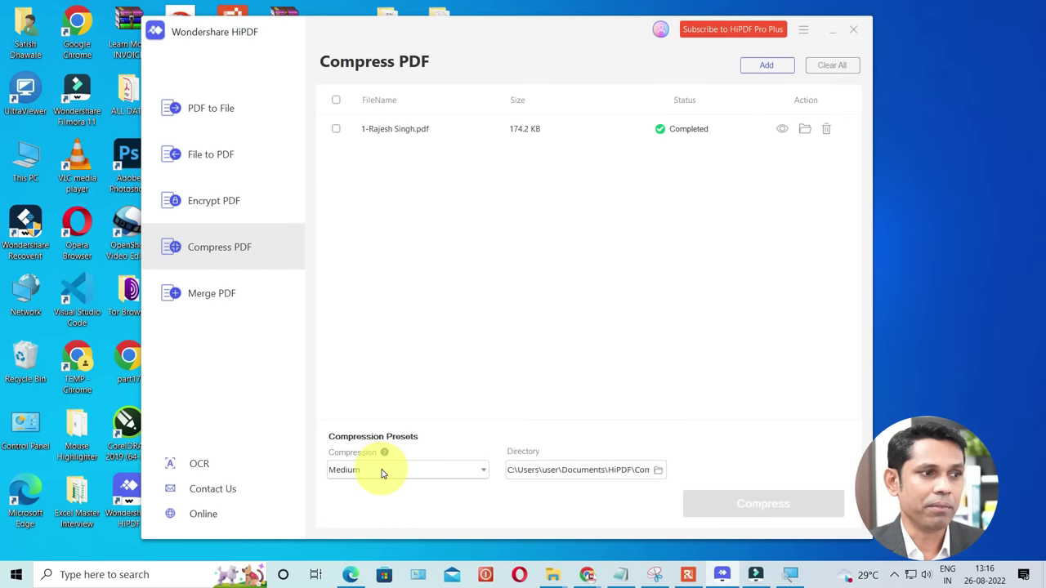
{"action": "left_click", "coordinate": [233, 303]}
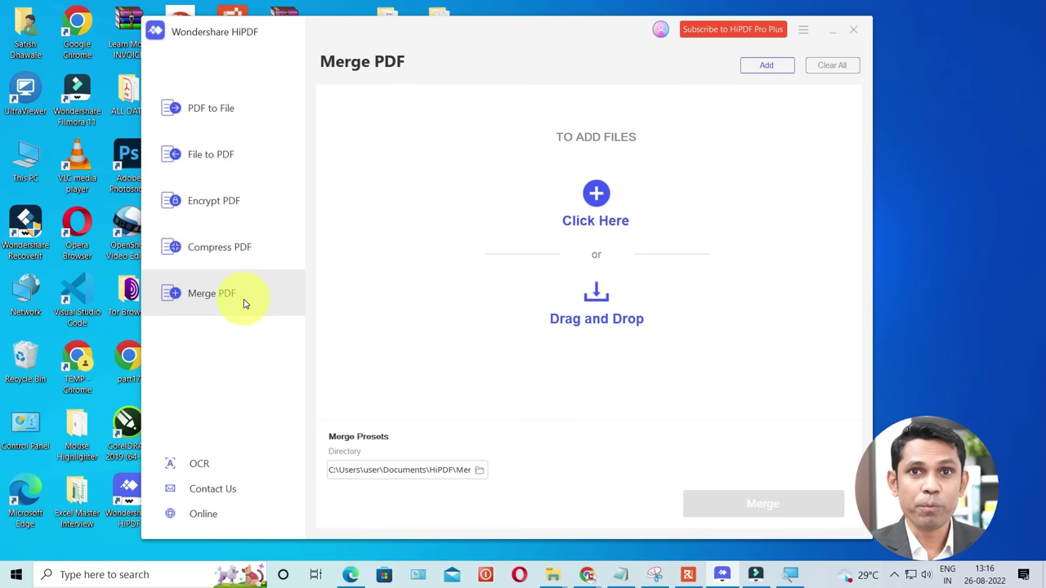
Merge Invoice.pdf with the 174.2 KB print PDF into MergedFile-1 and open its output folder.
{"action": "left_click", "coordinate": [595, 196]}
{"action": "scroll", "coordinate": [567, 225], "scroll_direction": "down", "scroll_amount": 5}
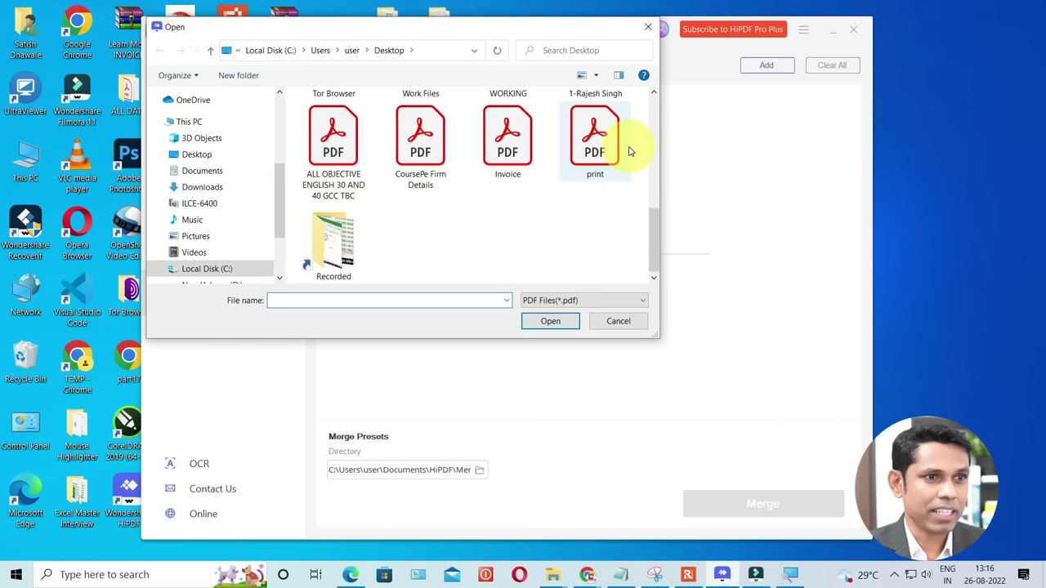
{"action": "left_click", "coordinate": [593, 152]}
{"action": "scroll", "coordinate": [571, 171], "scroll_direction": "up", "scroll_amount": 1}
{"action": "left_click", "coordinate": [519, 199]}
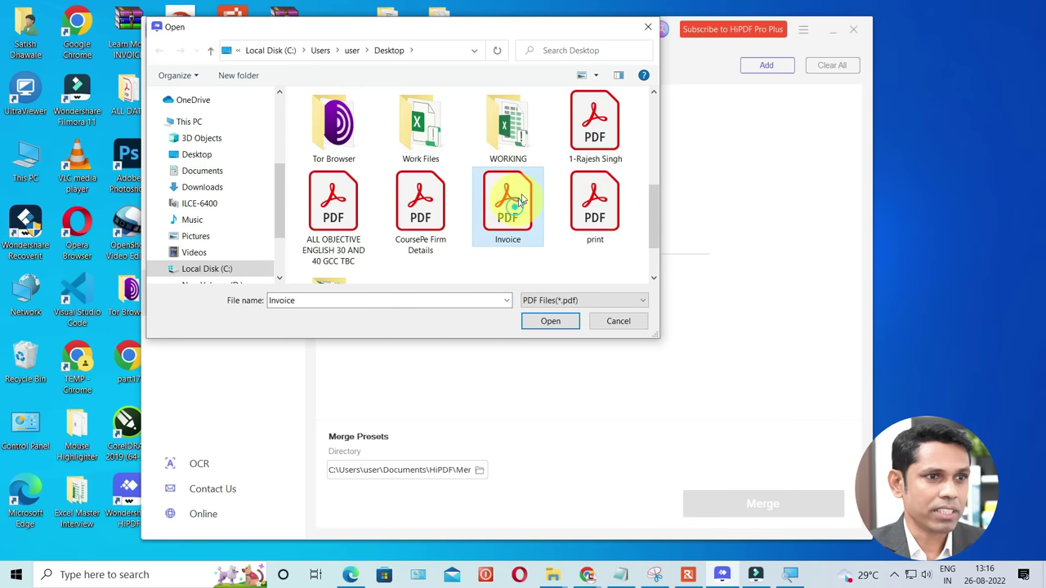
{"action": "left_click", "coordinate": [583, 135], "text": "ctrl"}
{"action": "key", "text": "Return"}
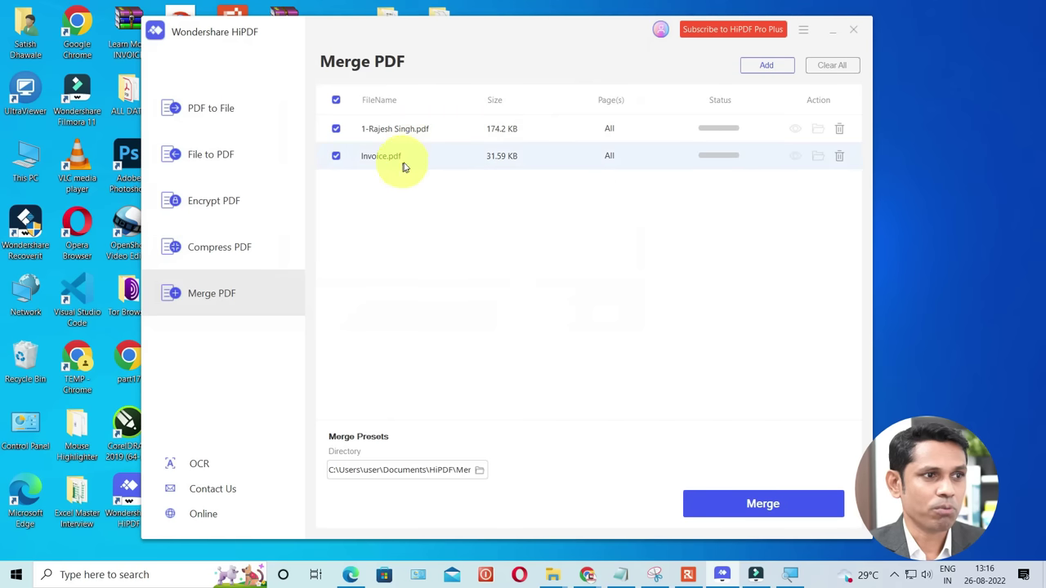
{"action": "left_click", "coordinate": [763, 503]}
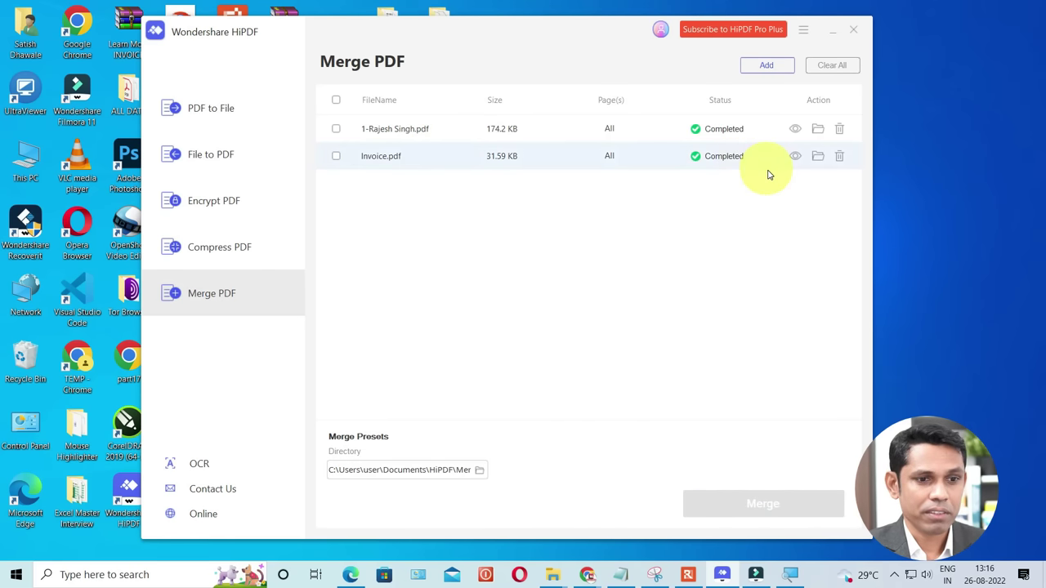
{"action": "left_click", "coordinate": [817, 160]}
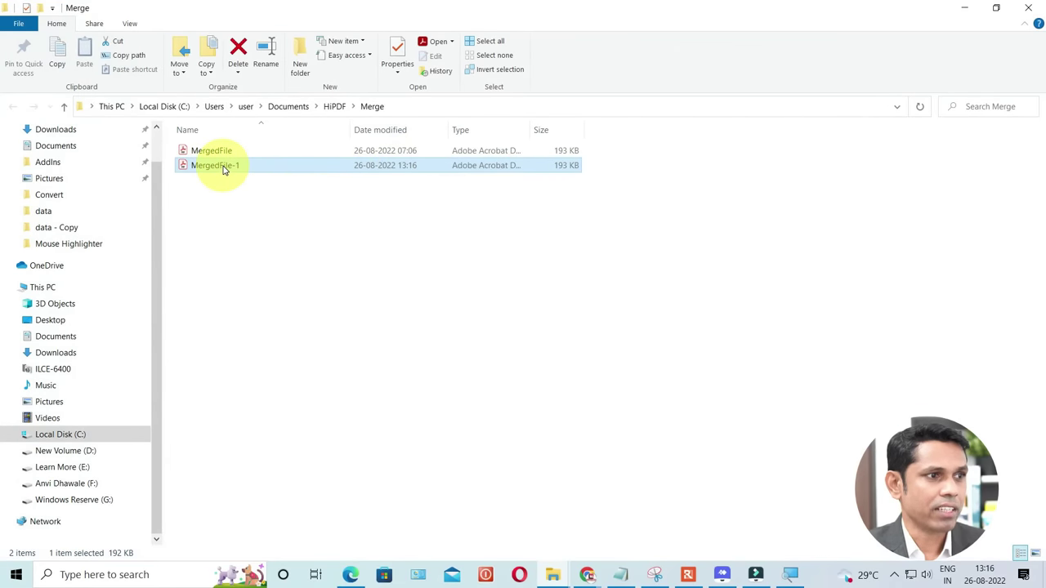
Open MergedFile-1.pdf in Acrobat, confirm its three pages, then return to HiPDF.
{"action": "double_click", "coordinate": [224, 167]}
{"action": "scroll", "coordinate": [435, 278], "scroll_direction": "down", "scroll_amount": 3}
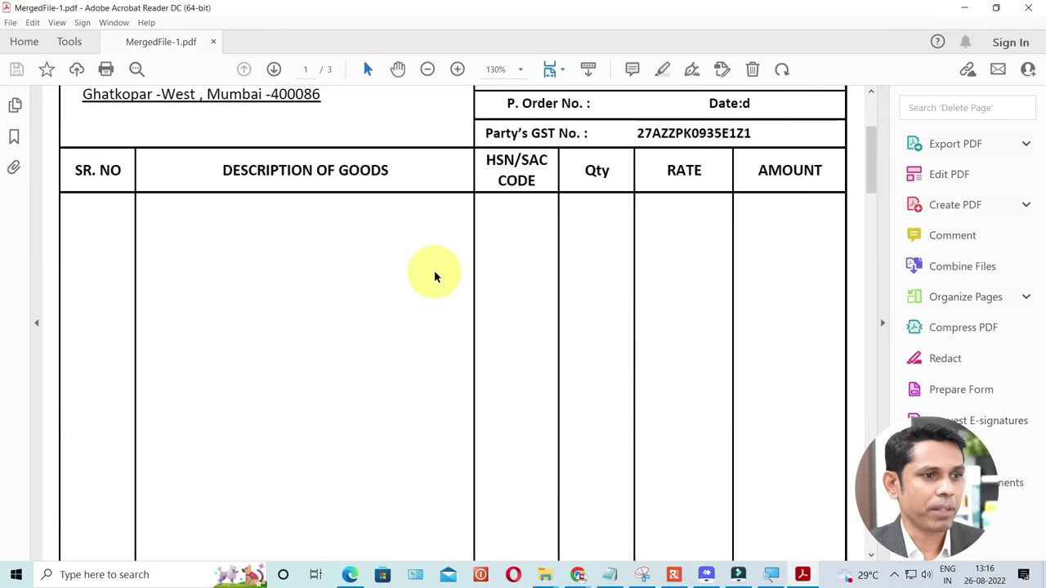
{"action": "scroll", "coordinate": [435, 278], "scroll_direction": "down", "scroll_amount": 5}
{"action": "scroll", "coordinate": [443, 334], "scroll_direction": "down", "scroll_amount": 5}
{"action": "scroll", "coordinate": [445, 351], "scroll_direction": "down", "scroll_amount": 5}
{"action": "scroll", "coordinate": [451, 367], "scroll_direction": "down", "scroll_amount": 5}
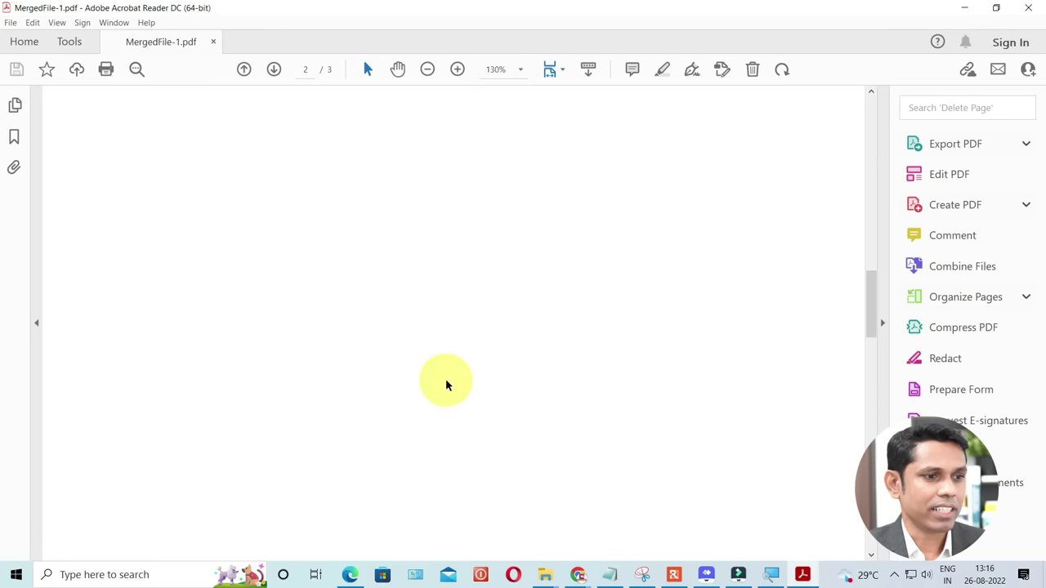
{"action": "scroll", "coordinate": [447, 385], "scroll_direction": "down", "scroll_amount": 5}
{"action": "scroll", "coordinate": [445, 386], "scroll_direction": "down", "scroll_amount": 5}
{"action": "scroll", "coordinate": [441, 387], "scroll_direction": "down", "scroll_amount": 5}
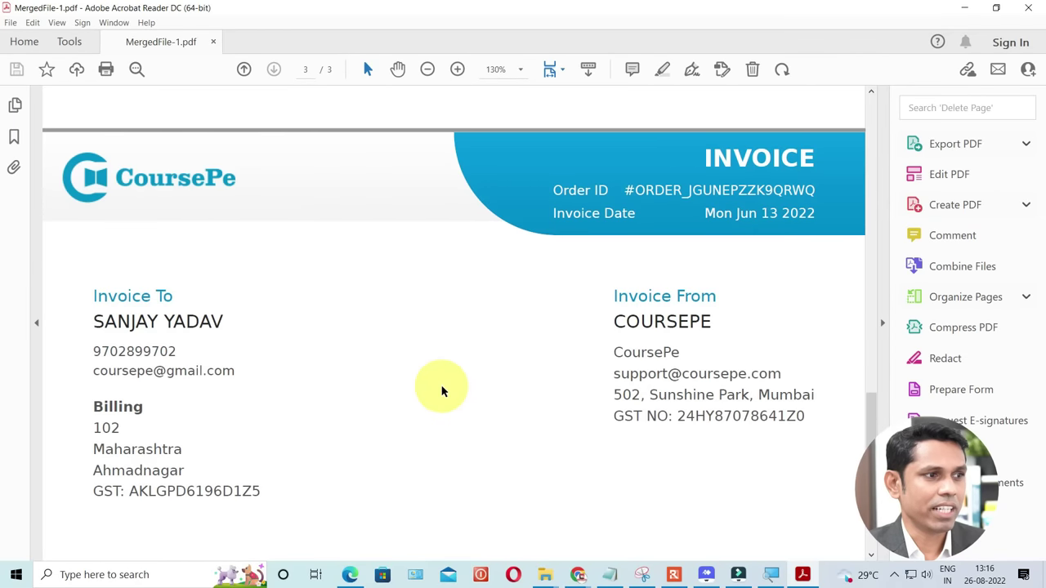
{"action": "scroll", "coordinate": [440, 387], "scroll_direction": "up", "scroll_amount": 3}
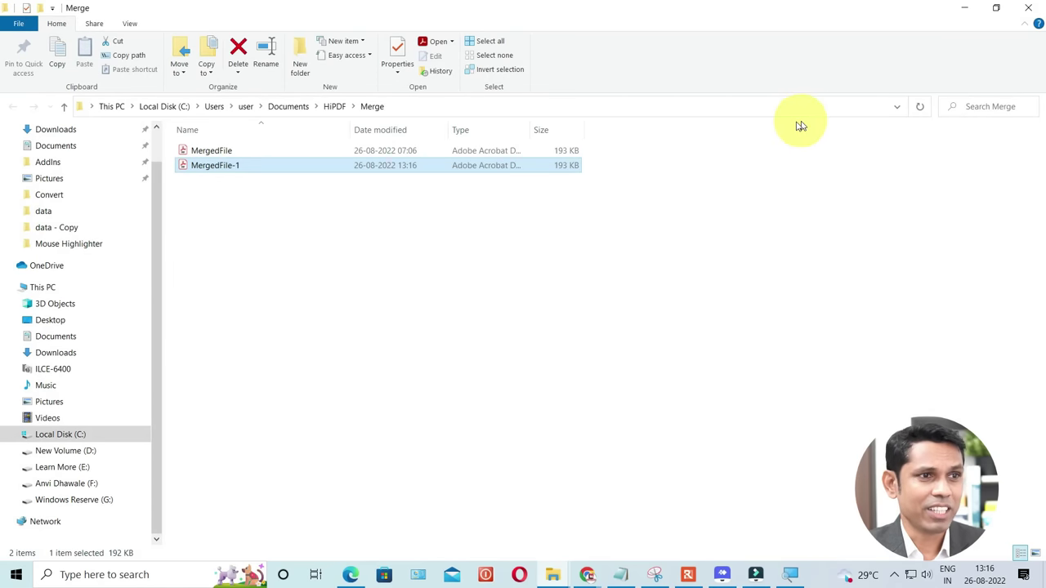
{"action": "key", "text": "alt+Tab"}
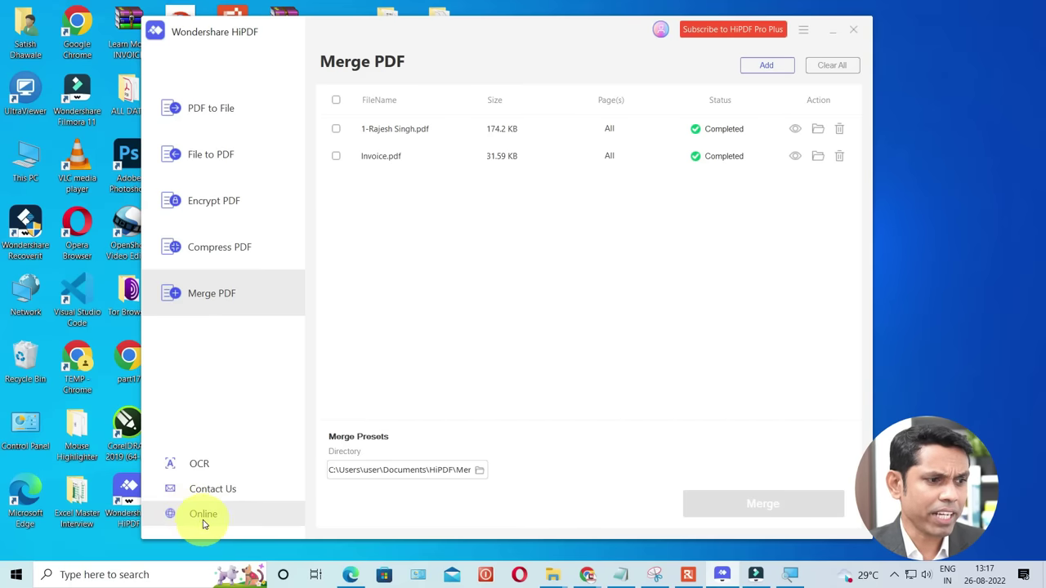
Open hipdf.com's online tools, dismiss the Invite Your Friends popup, and browse the tool cards.
{"action": "left_click", "coordinate": [203, 516]}
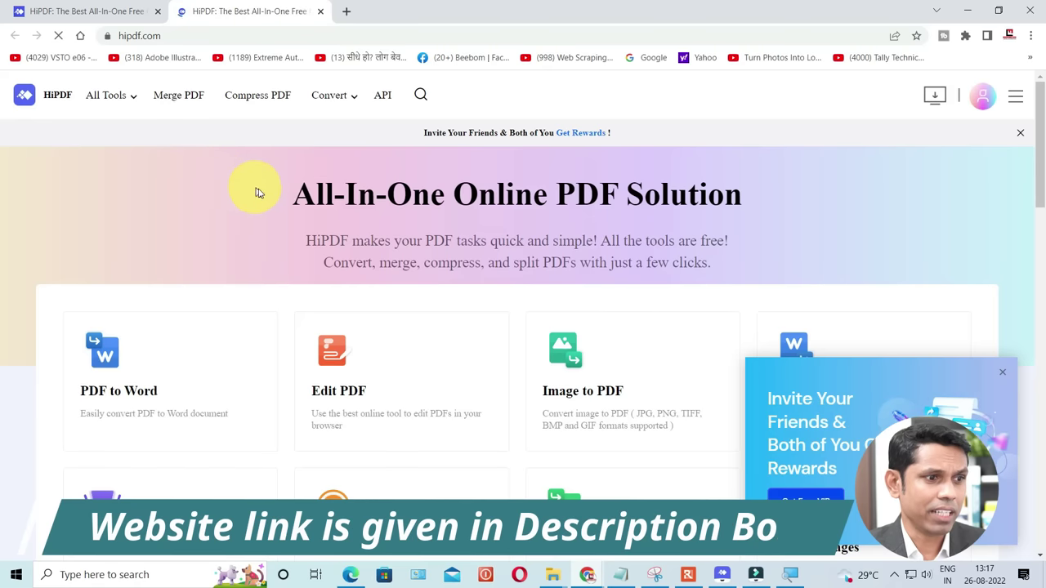
{"action": "scroll", "coordinate": [278, 216], "scroll_direction": "down", "scroll_amount": 2}
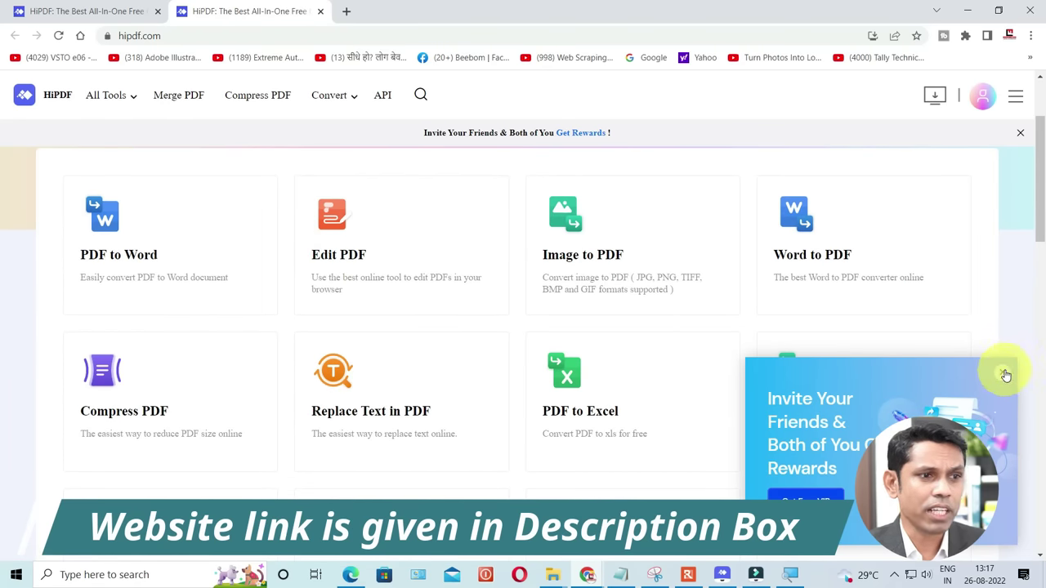
{"action": "left_click", "coordinate": [1005, 375]}
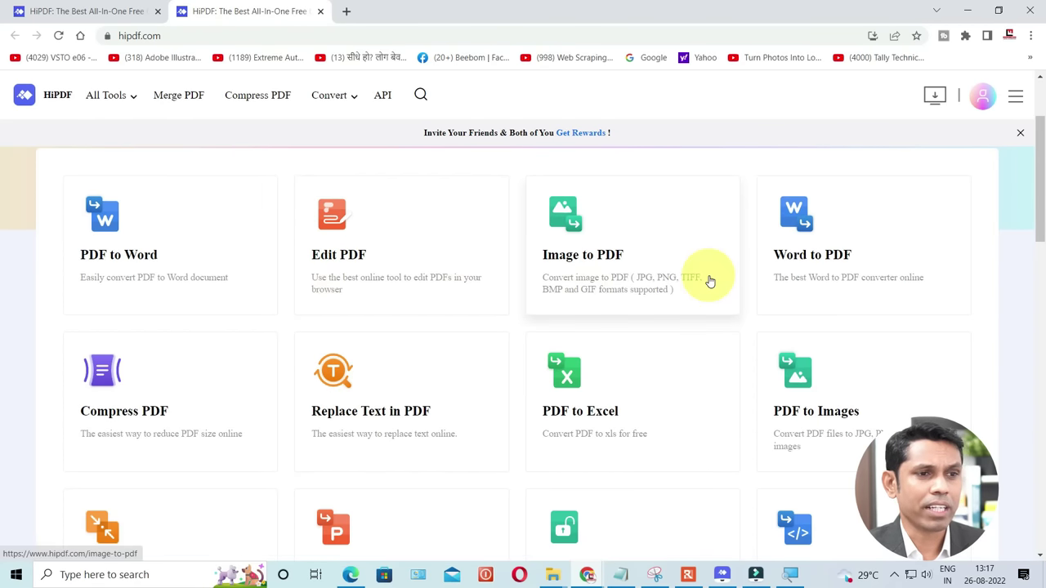
{"action": "scroll", "coordinate": [817, 275], "scroll_direction": "down", "scroll_amount": 2}
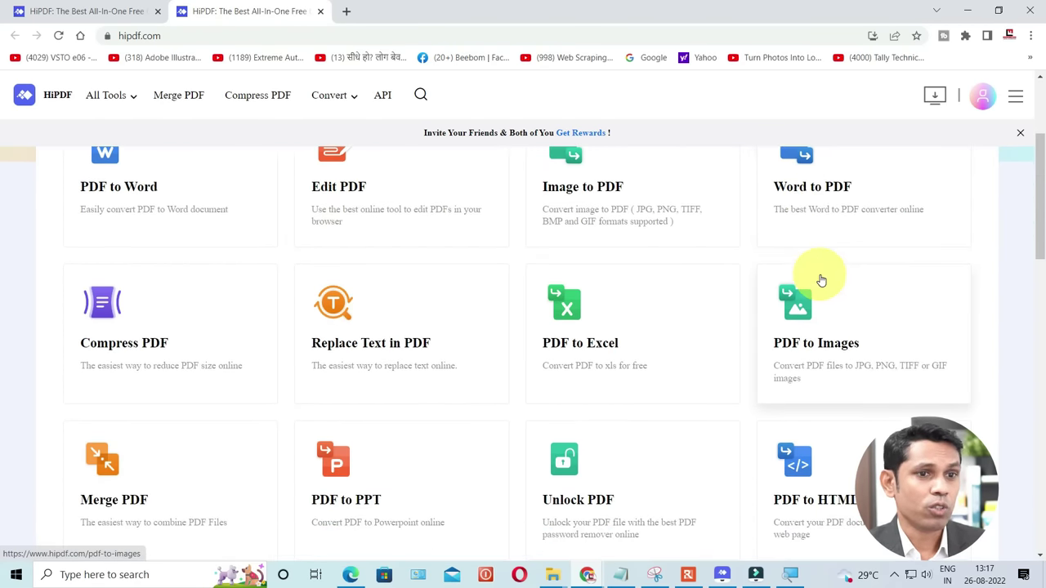
{"action": "scroll", "coordinate": [490, 361], "scroll_direction": "down", "scroll_amount": 4}
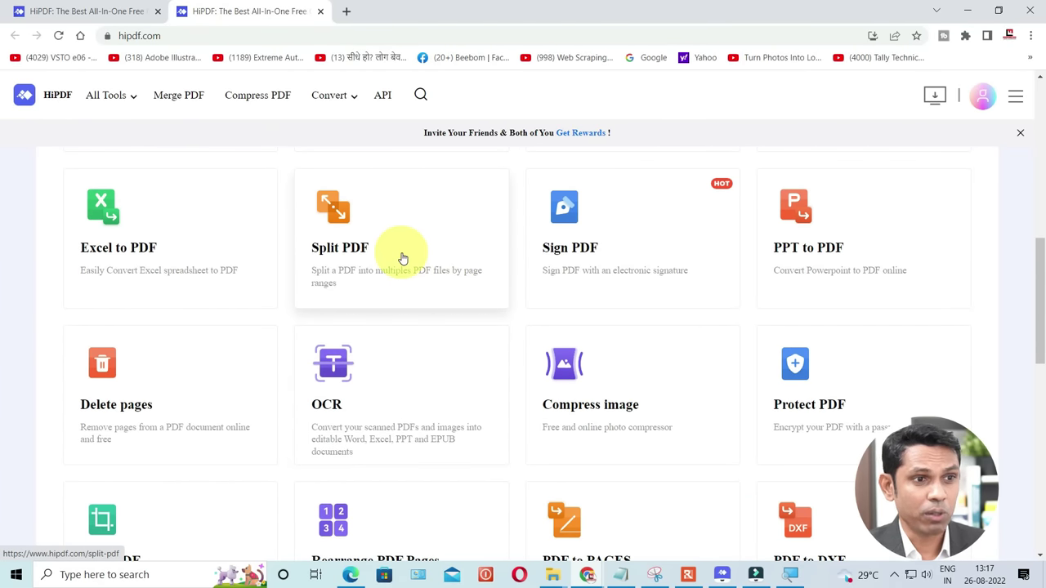
{"action": "scroll", "coordinate": [402, 259], "scroll_direction": "down", "scroll_amount": 2}
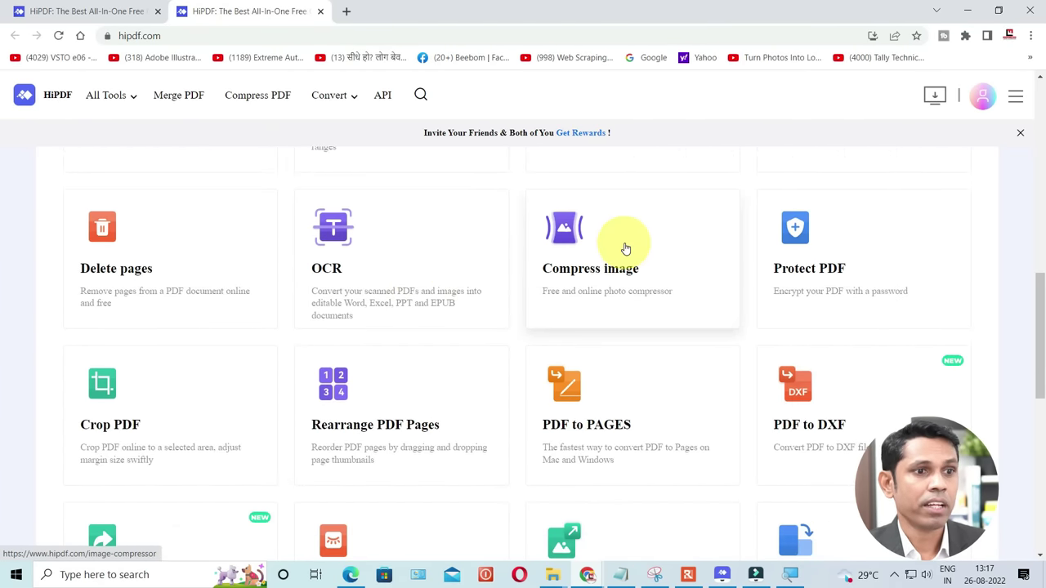
{"action": "scroll", "coordinate": [616, 253], "scroll_direction": "down", "scroll_amount": 2}
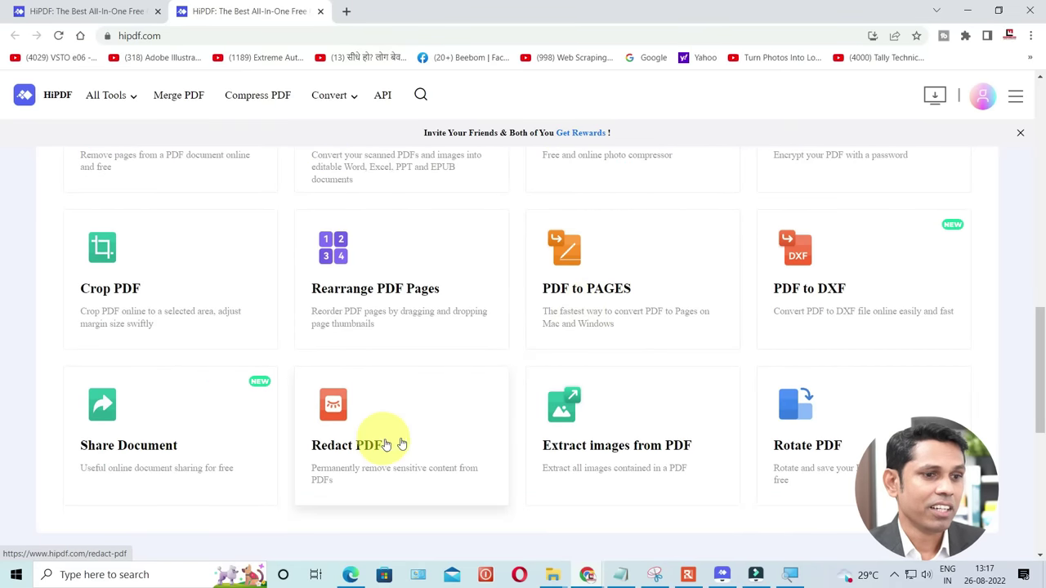
Upload Desktop\Invoice.pdf to Extract images from PDF, extract all pages, and download Invoice (1).zip.
{"action": "left_click", "coordinate": [585, 462]}
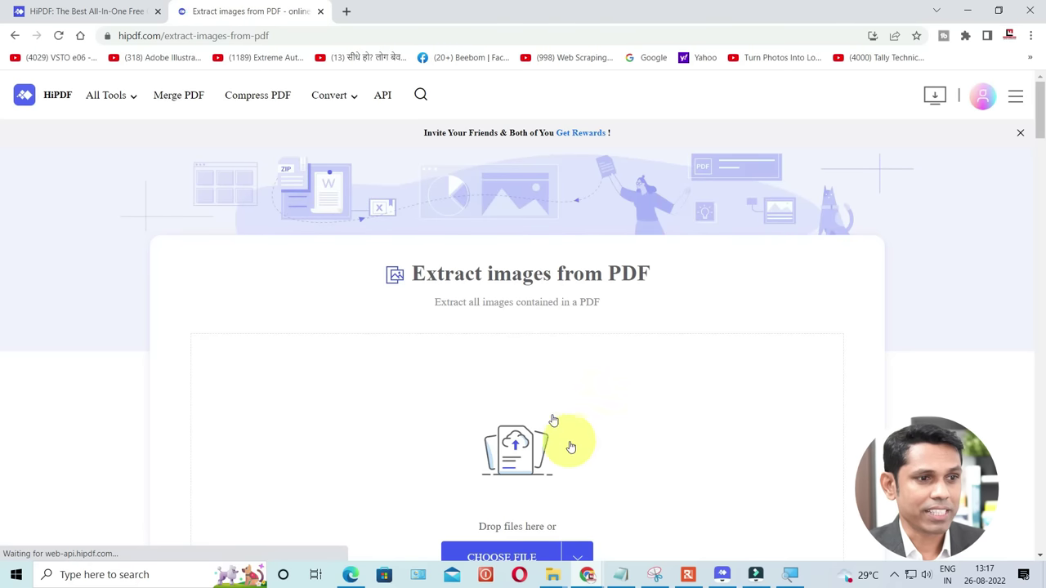
{"action": "scroll", "coordinate": [555, 425], "scroll_direction": "down", "scroll_amount": 3}
{"action": "left_click", "coordinate": [495, 363]}
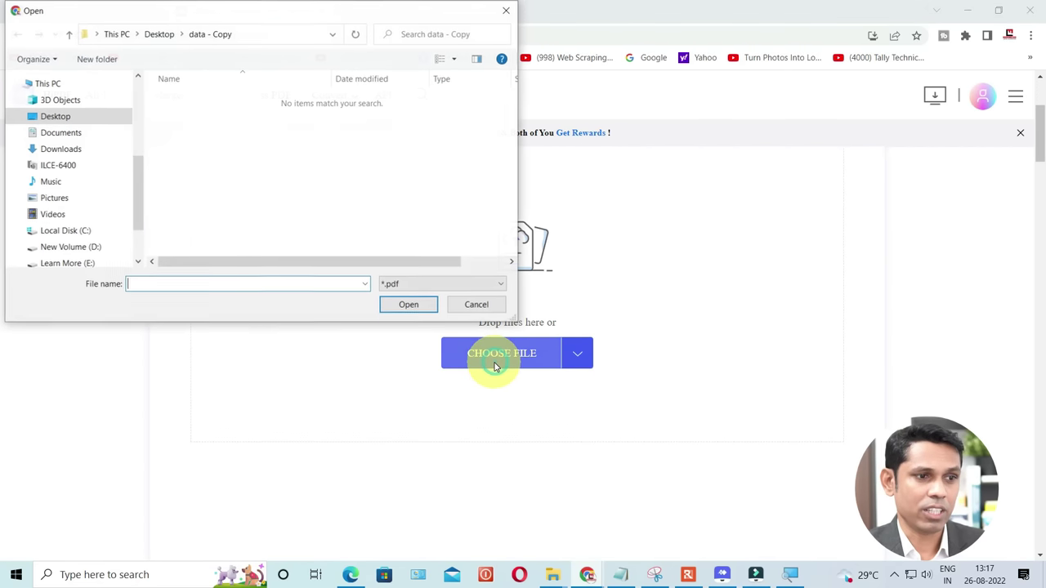
{"action": "left_click", "coordinate": [58, 118]}
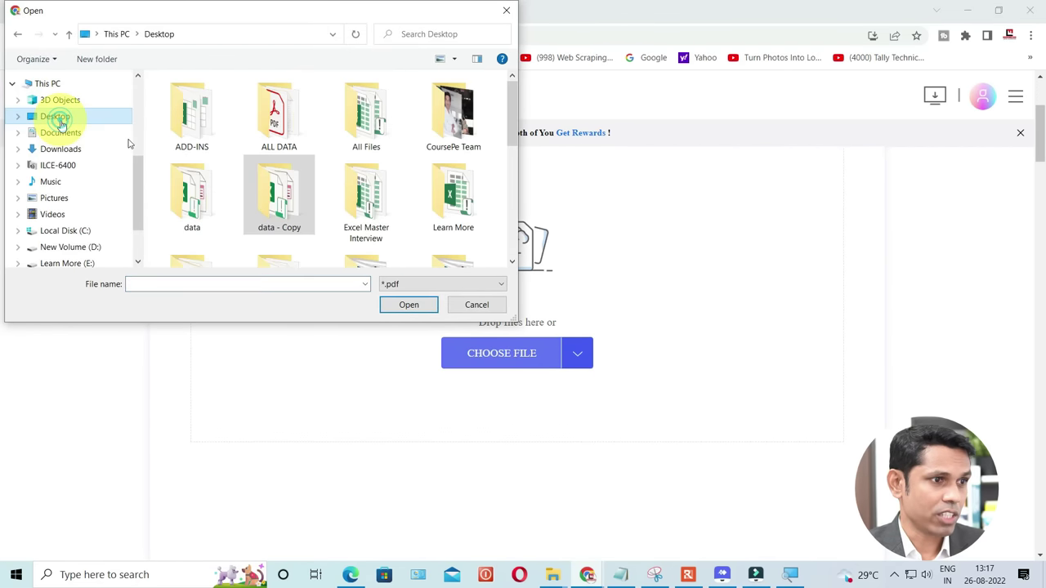
{"action": "scroll", "coordinate": [430, 217], "scroll_direction": "down", "scroll_amount": 5}
{"action": "left_click", "coordinate": [366, 123]}
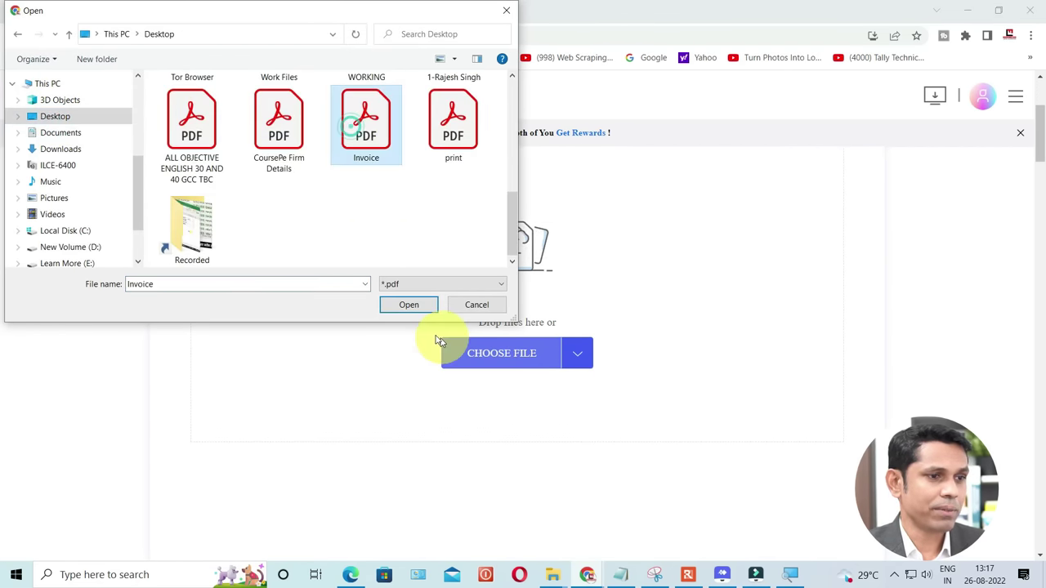
{"action": "left_click", "coordinate": [411, 305]}
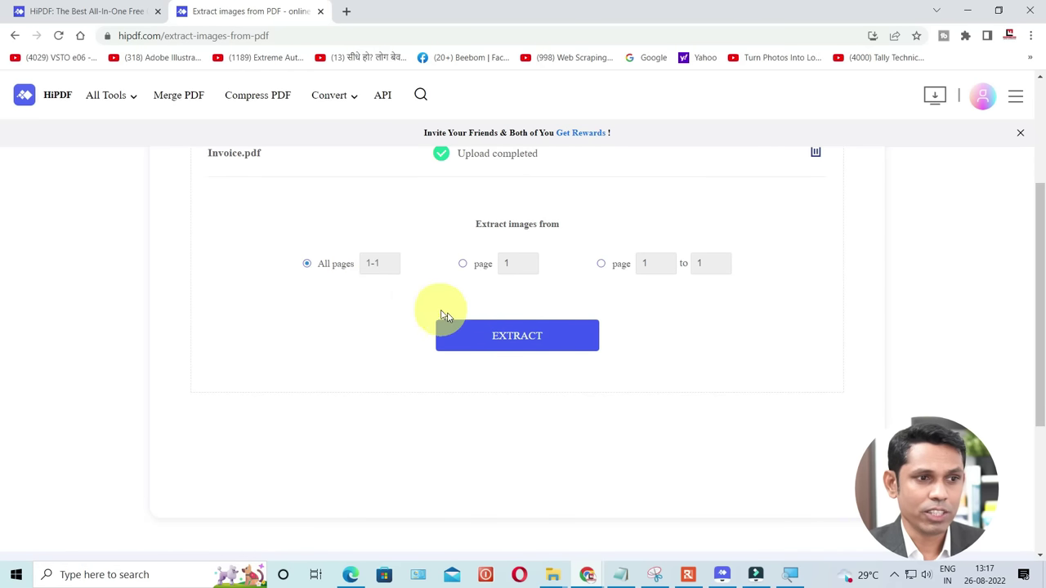
{"action": "left_click", "coordinate": [508, 340]}
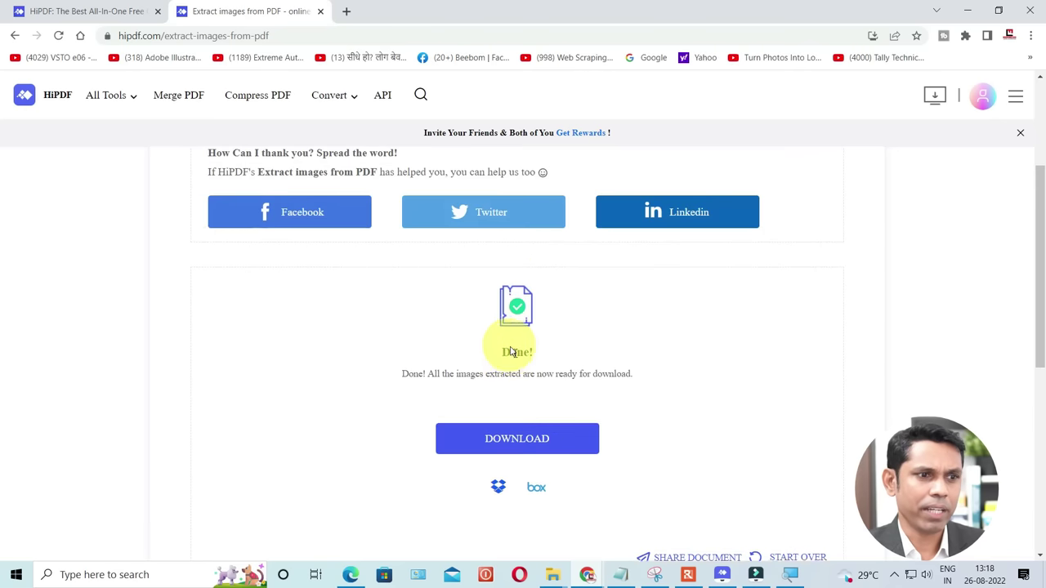
{"action": "left_click", "coordinate": [539, 450]}
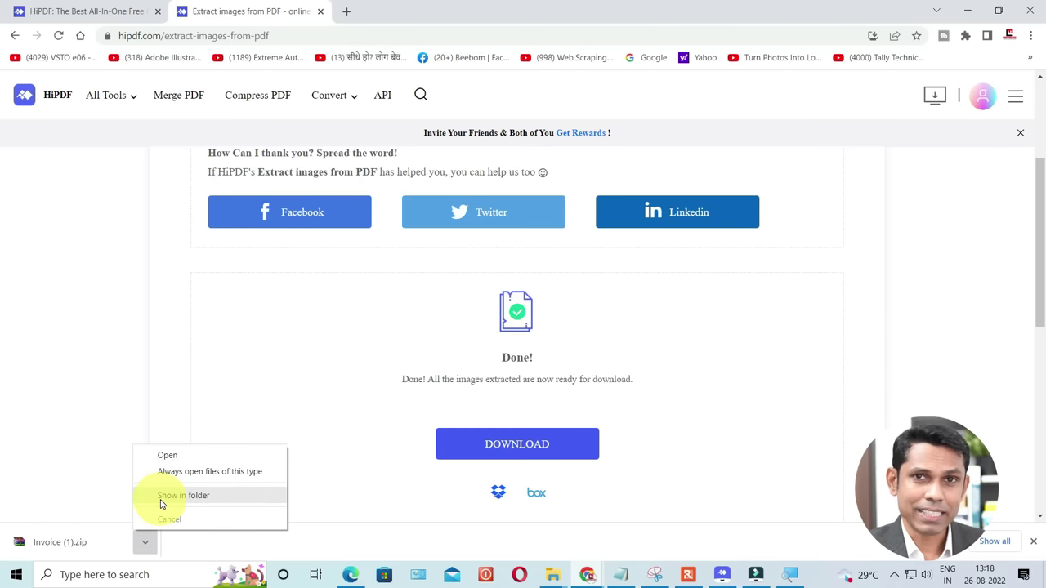
Extract Invoice (1).zip with WinRAR into an Invoice (1) folder and open it.
{"action": "left_click", "coordinate": [161, 502]}
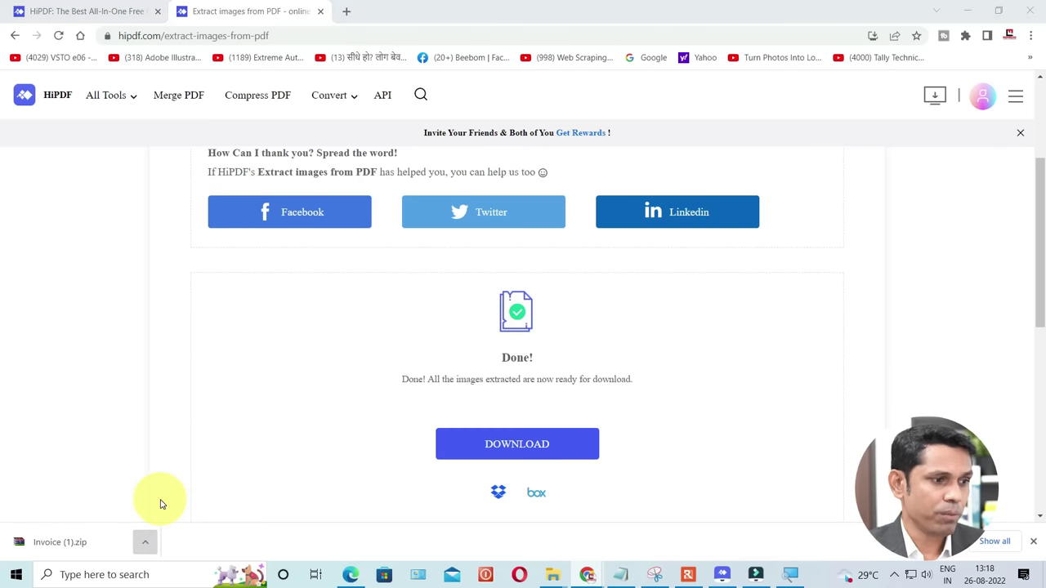
{"action": "right_click", "coordinate": [228, 170]}
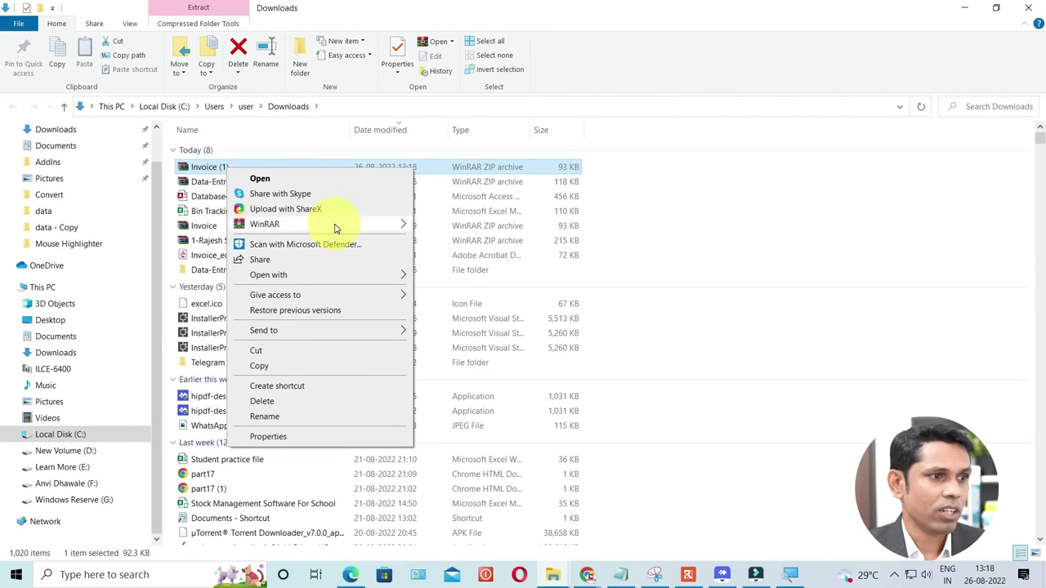
{"action": "mouse_move", "coordinate": [278, 224]}
{"action": "left_click", "coordinate": [445, 276]}
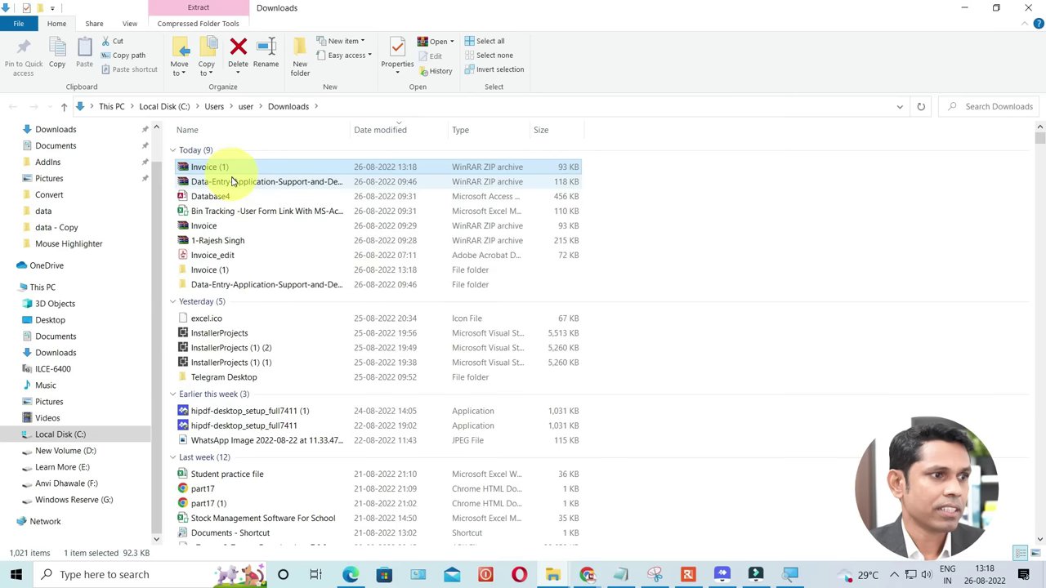
{"action": "double_click", "coordinate": [219, 269]}
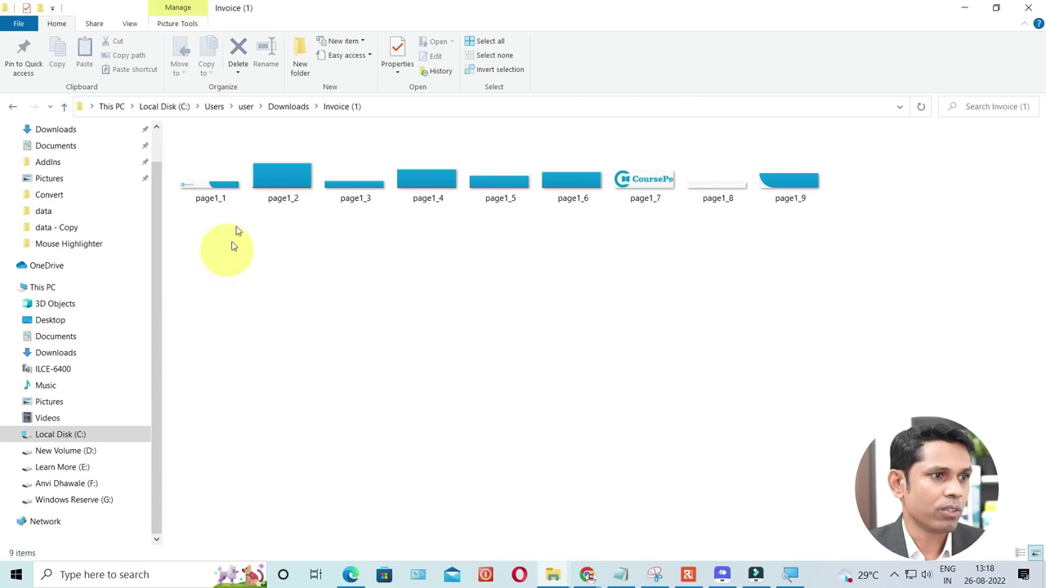
View page1_1 and the following extracted images, then close the viewer and return to the browser.
{"action": "double_click", "coordinate": [208, 194]}
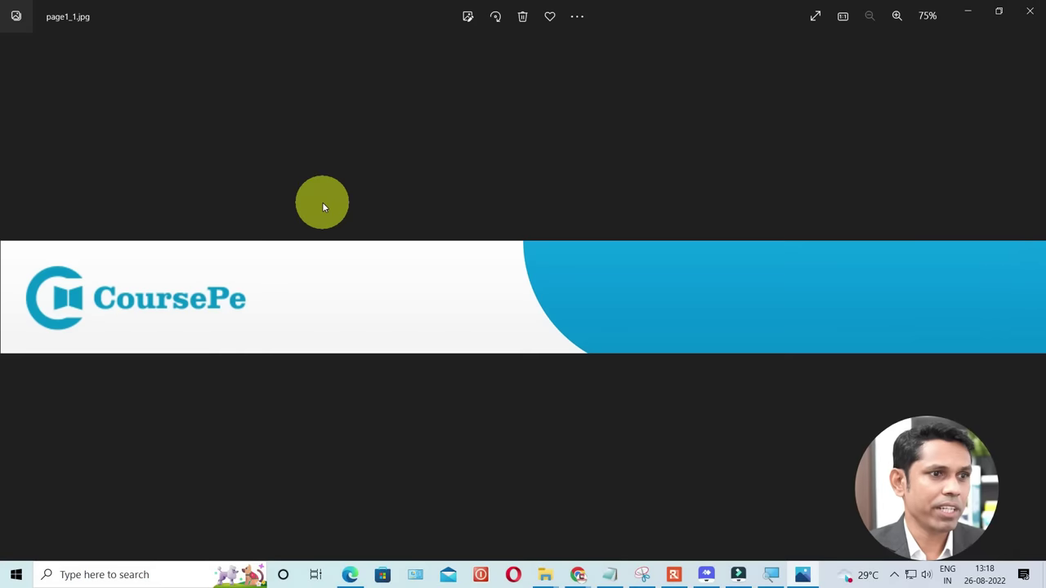
{"action": "key", "text": "Right"}
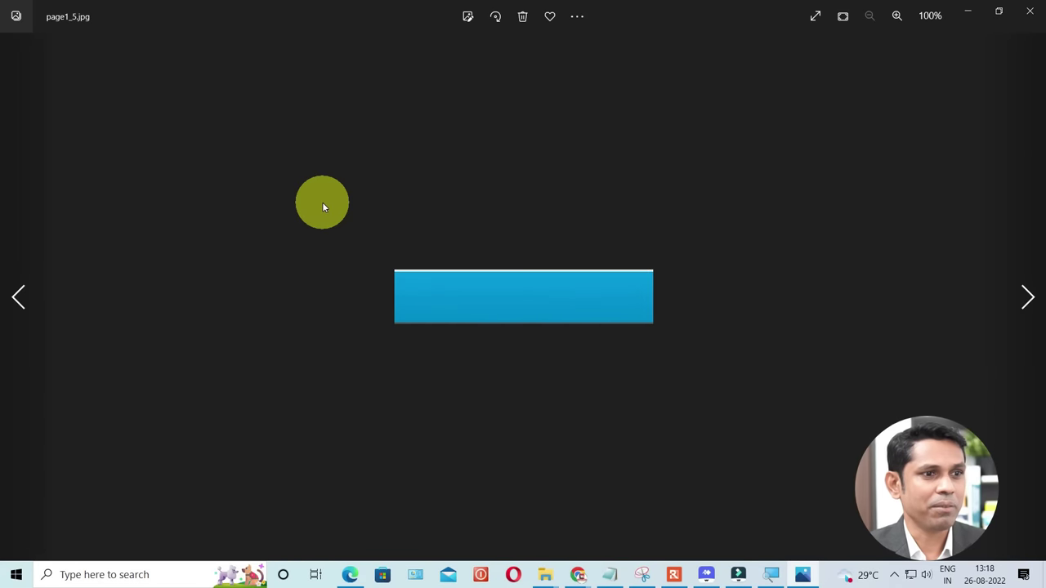
{"action": "key", "text": "Right"}
{"action": "key", "text": "Right"}
{"action": "key", "text": "Right"}
{"action": "left_click", "coordinate": [1029, 12]}
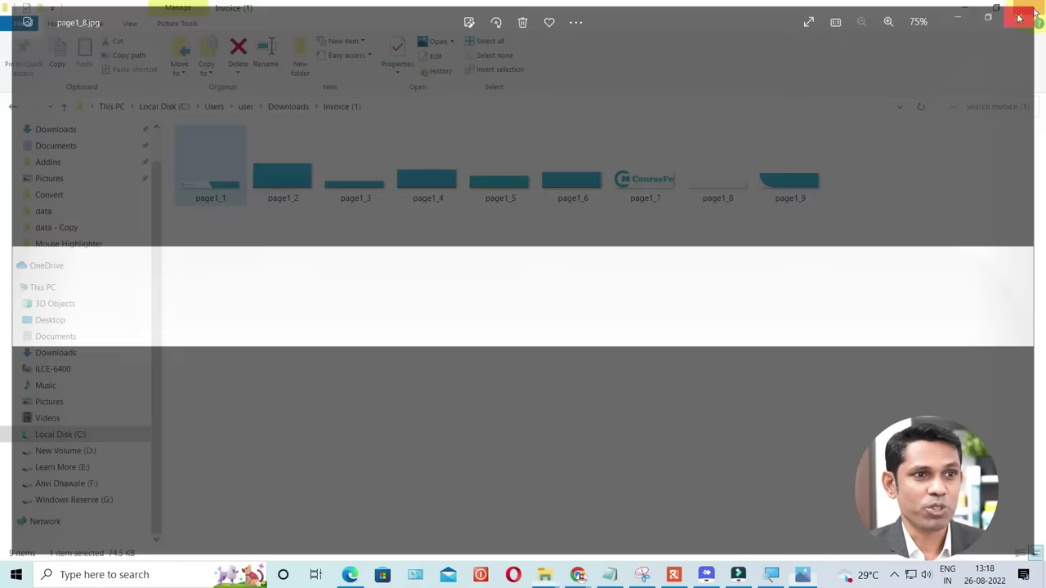
{"action": "key", "text": "alt+Tab"}
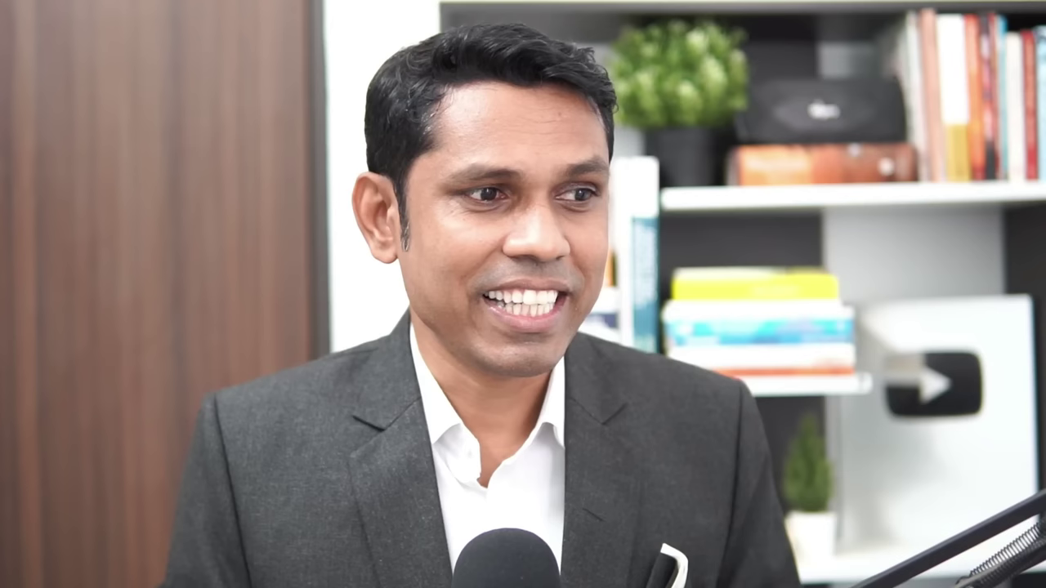